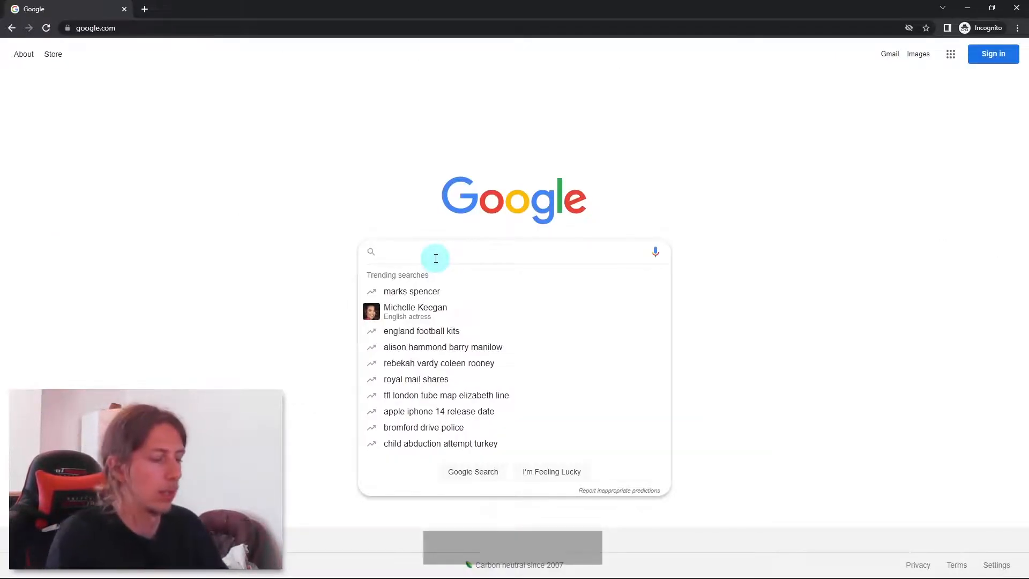
- Search Google for "flooring texture" and open the image results
{"action": "type", "text": "flooring "}
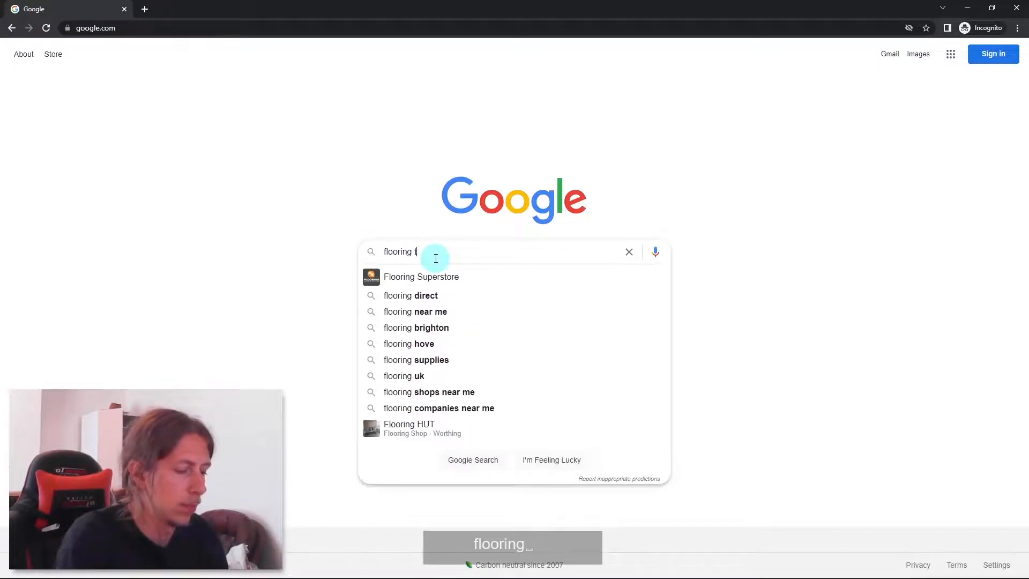
{"action": "type", "text": "texture"}
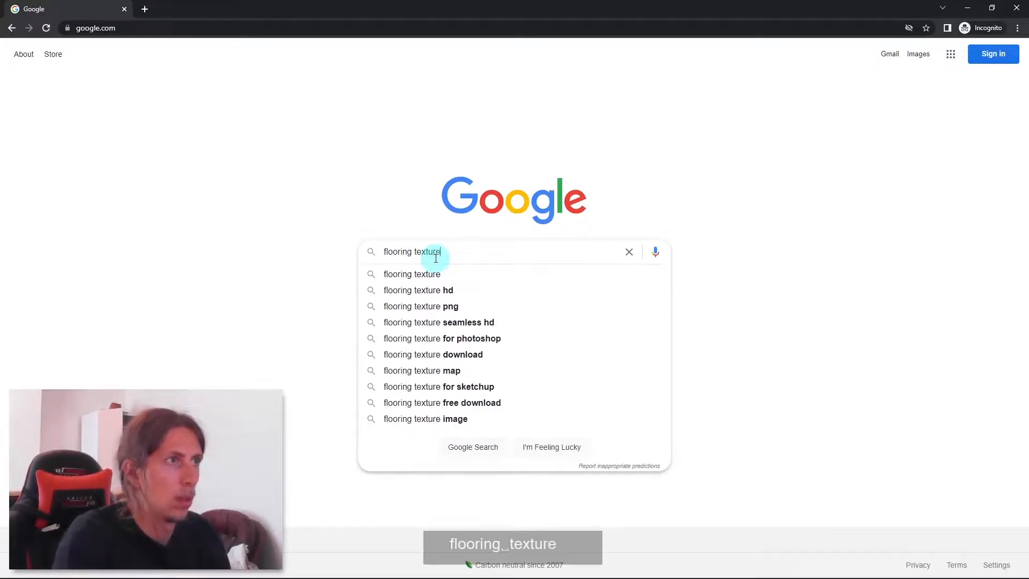
{"action": "key", "text": "Return"}
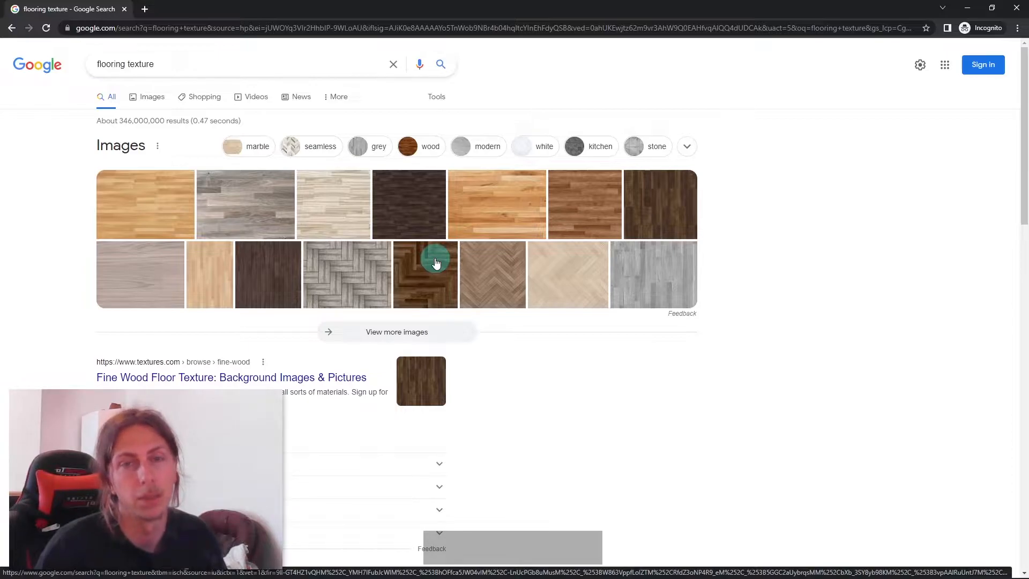
{"action": "left_click", "coordinate": [436, 262]}
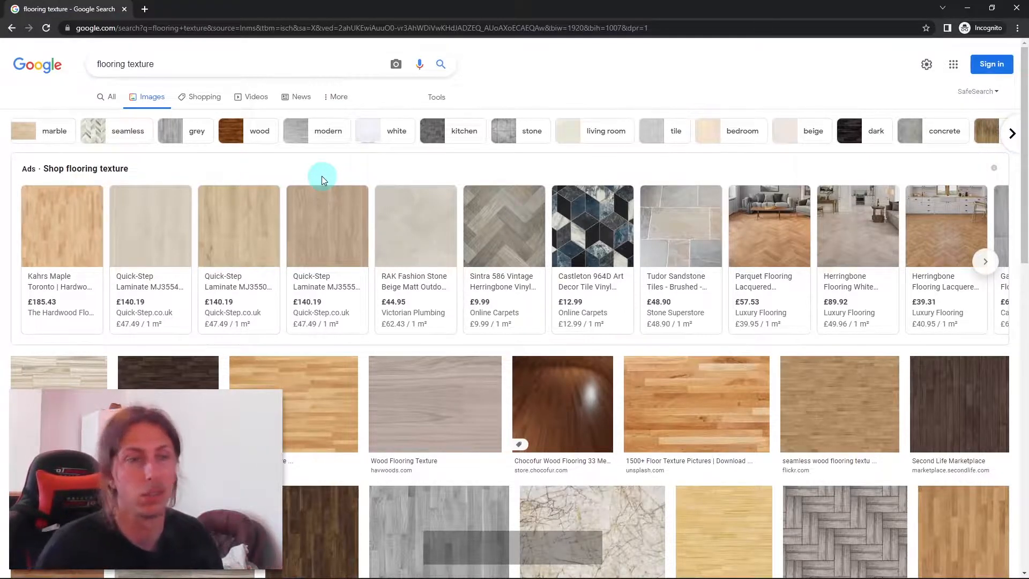
- Browse the image results and open the preview of the light herringbone hardwood floor pattern from Adobe Stock
{"action": "scroll", "coordinate": [321, 176], "scroll_direction": "down", "scroll_amount": 5}
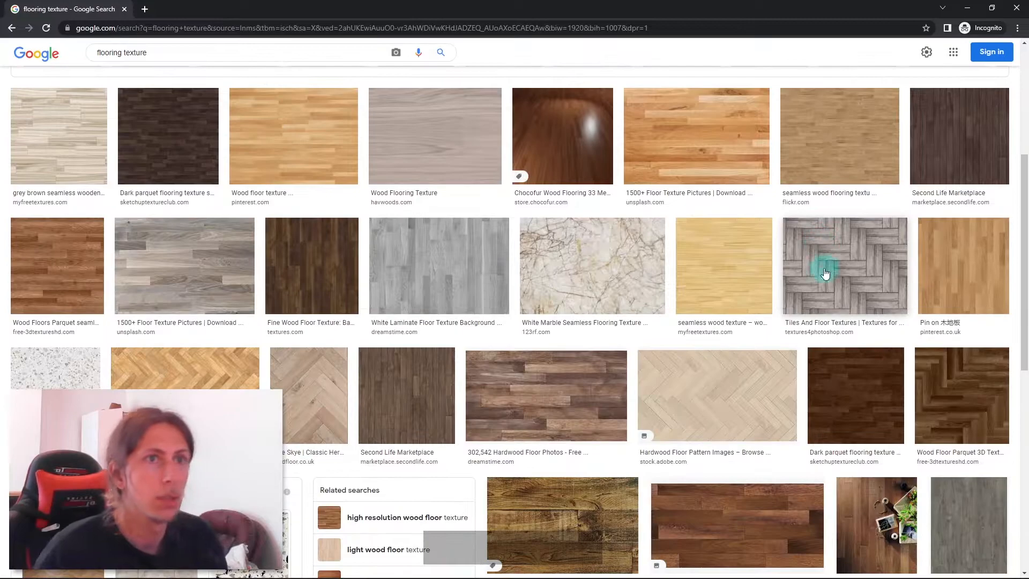
{"action": "scroll", "coordinate": [574, 359], "scroll_direction": "down", "scroll_amount": 2}
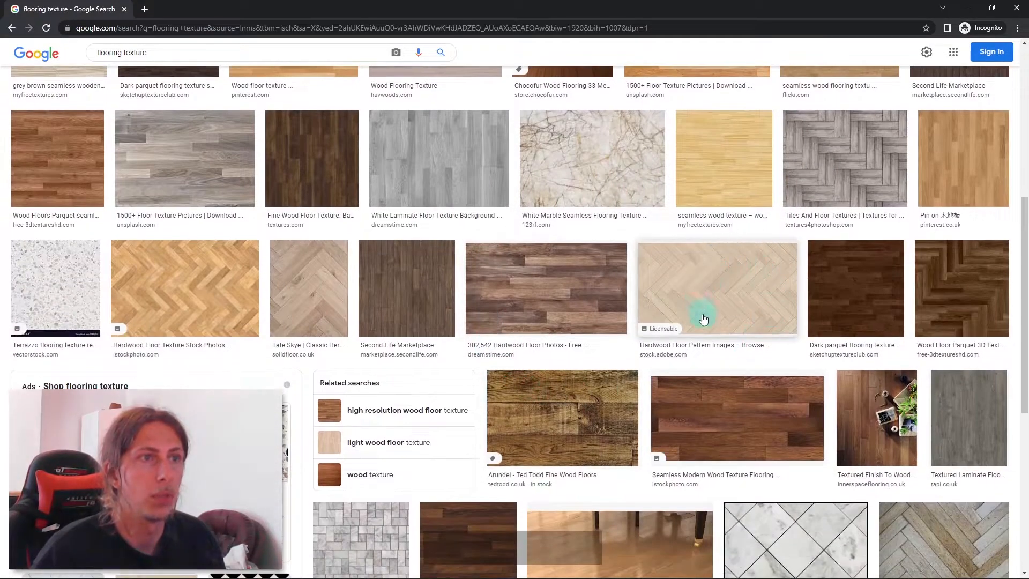
{"action": "left_click", "coordinate": [762, 266]}
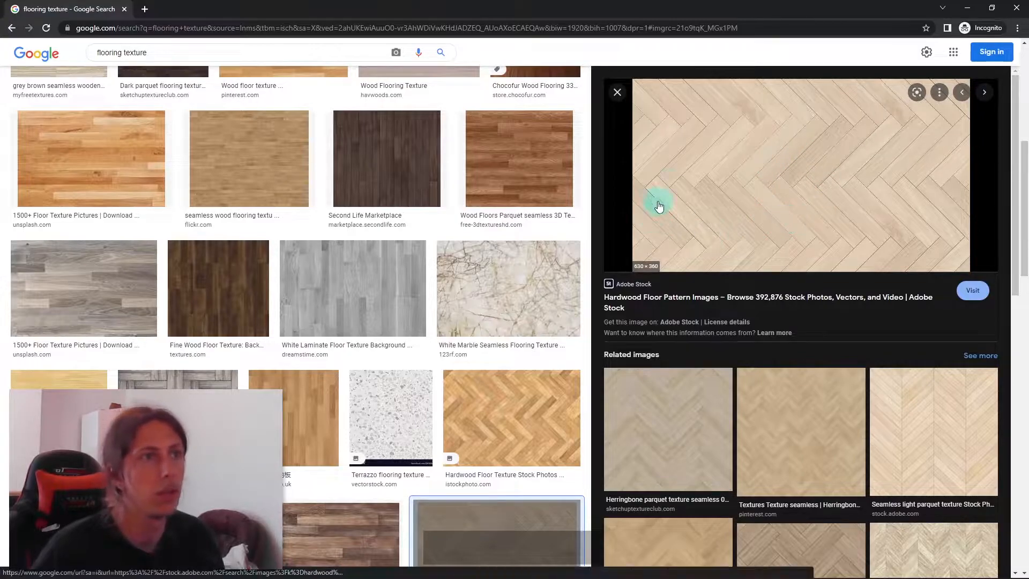
- Save the herringbone floor image as a JPEG named "Flooring" in the youtube Materials folder
{"action": "right_click", "coordinate": [756, 180]}
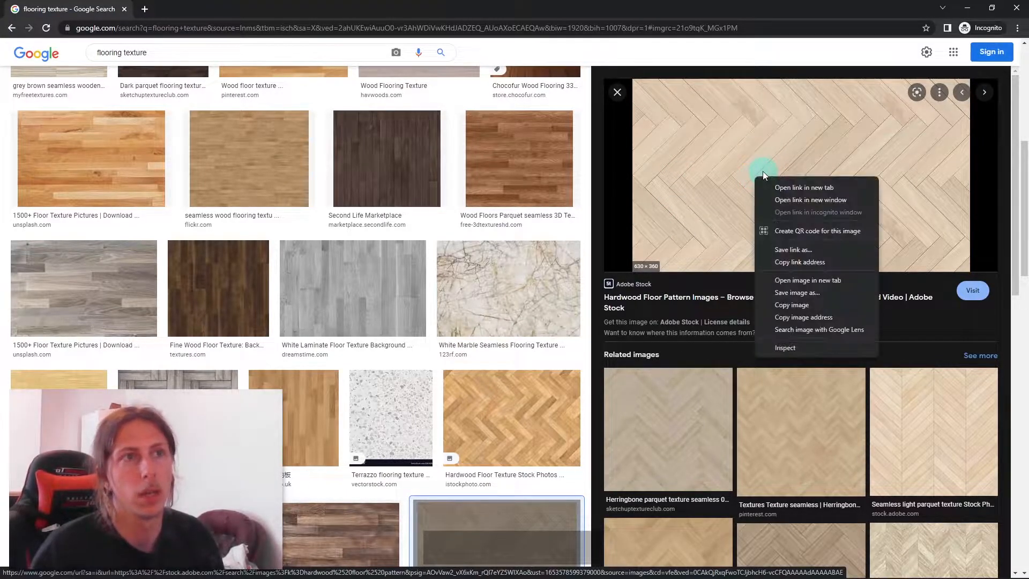
{"action": "left_click", "coordinate": [782, 284]}
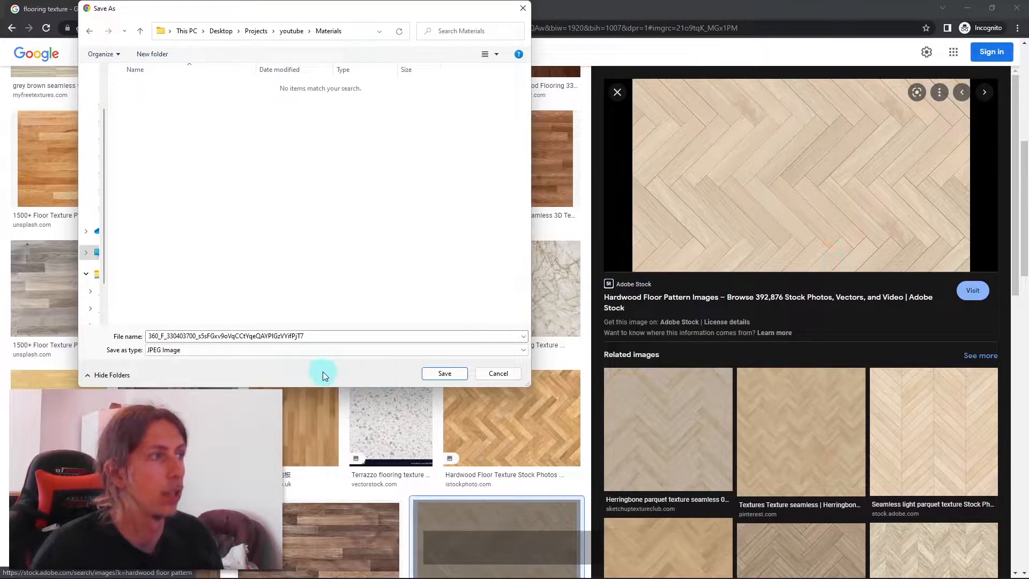
{"action": "double_click", "coordinate": [318, 336]}
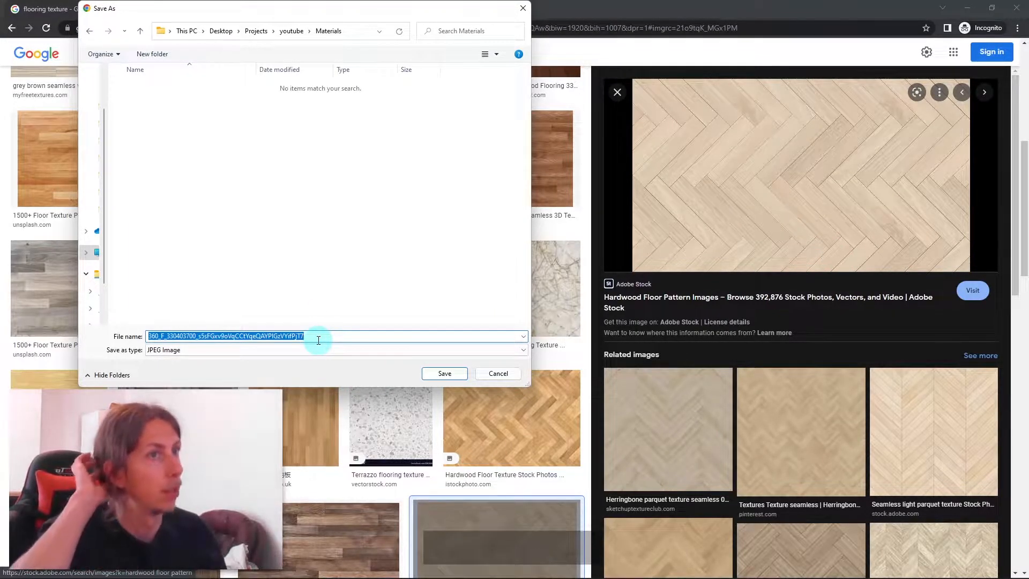
{"action": "type", "text": "Flooring"}
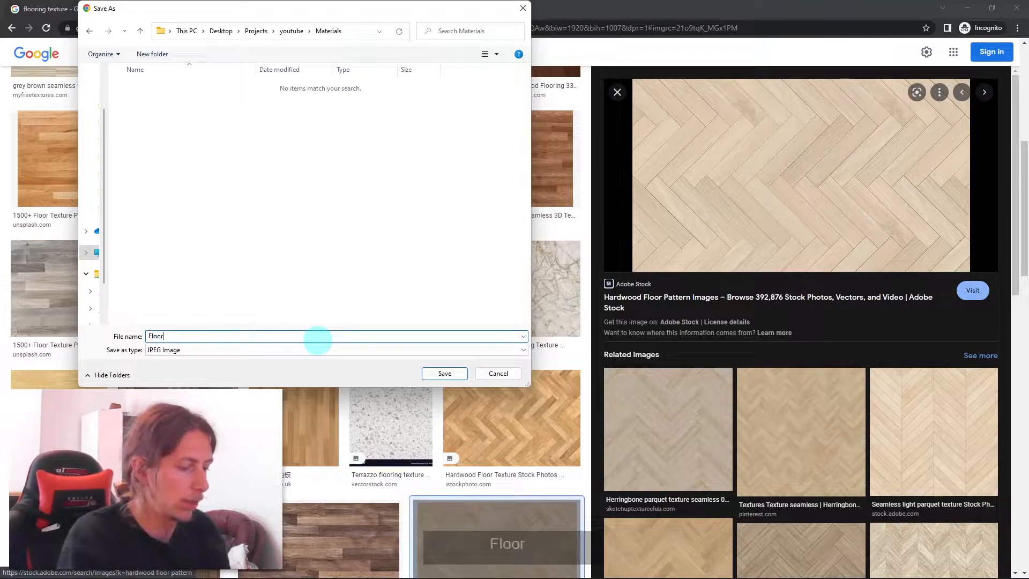
{"action": "key", "text": "Return"}
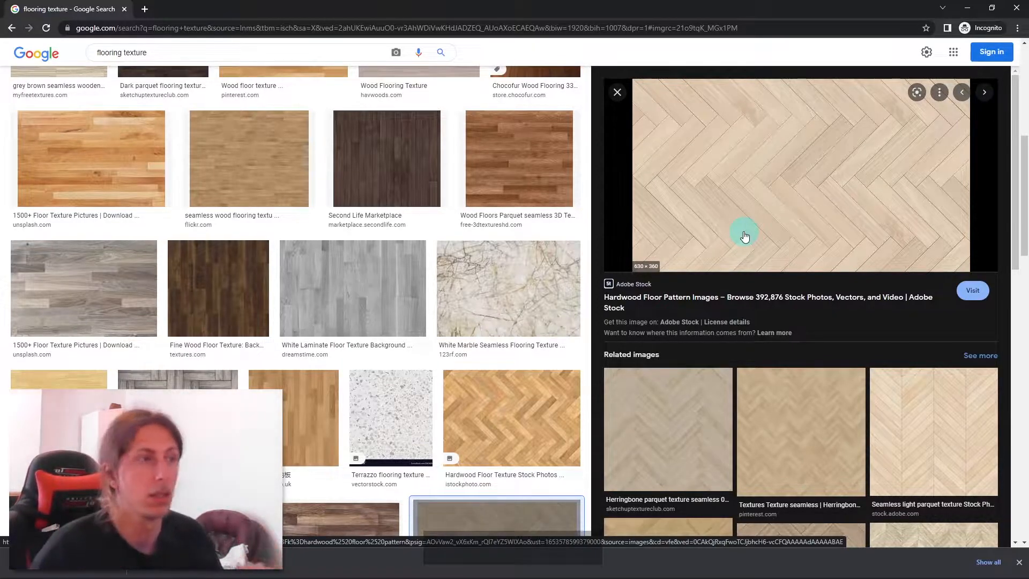
- Switch to SketchUp and pick the Color C02 swatch in the Colors material collection
{"action": "scroll", "coordinate": [744, 236], "scroll_direction": "down", "scroll_amount": 5}
{"action": "middle_click", "coordinate": [412, 288]}
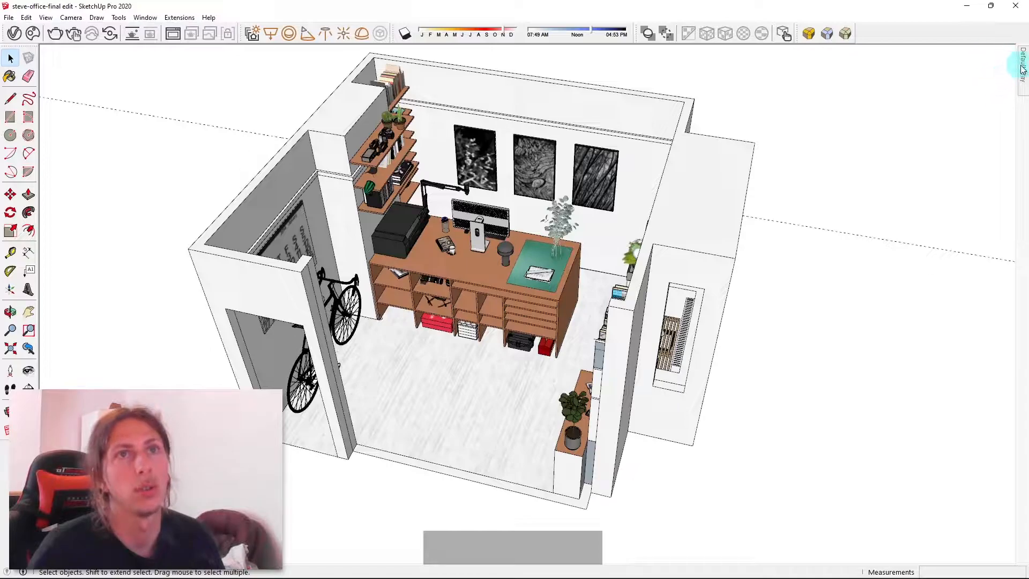
{"action": "mouse_move", "coordinate": [1022, 70]}
{"action": "scroll", "coordinate": [943, 123], "scroll_direction": "up", "scroll_amount": 3}
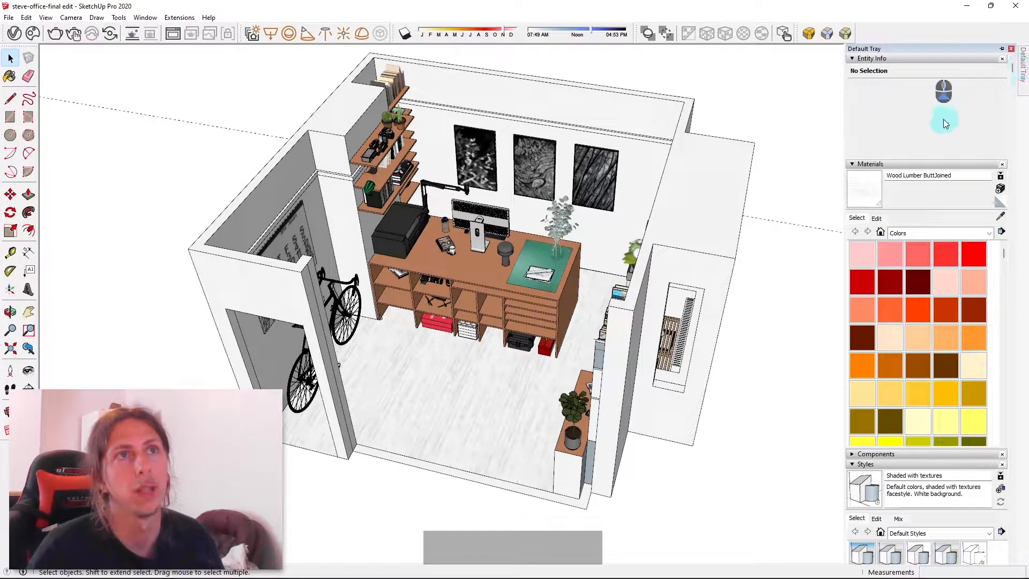
{"action": "left_click", "coordinate": [916, 344]}
{"action": "left_click", "coordinate": [921, 233]}
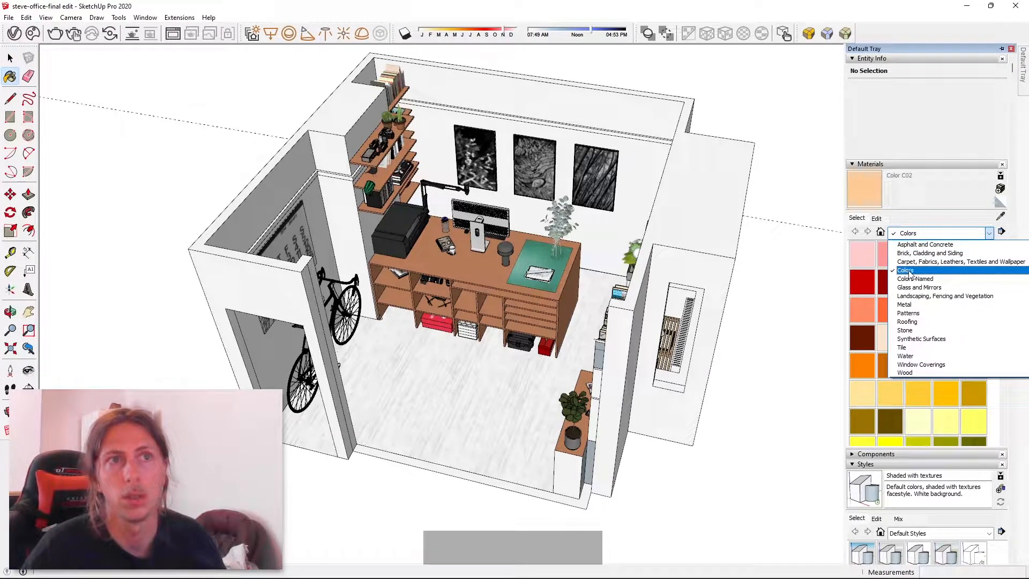
{"action": "left_click", "coordinate": [909, 270]}
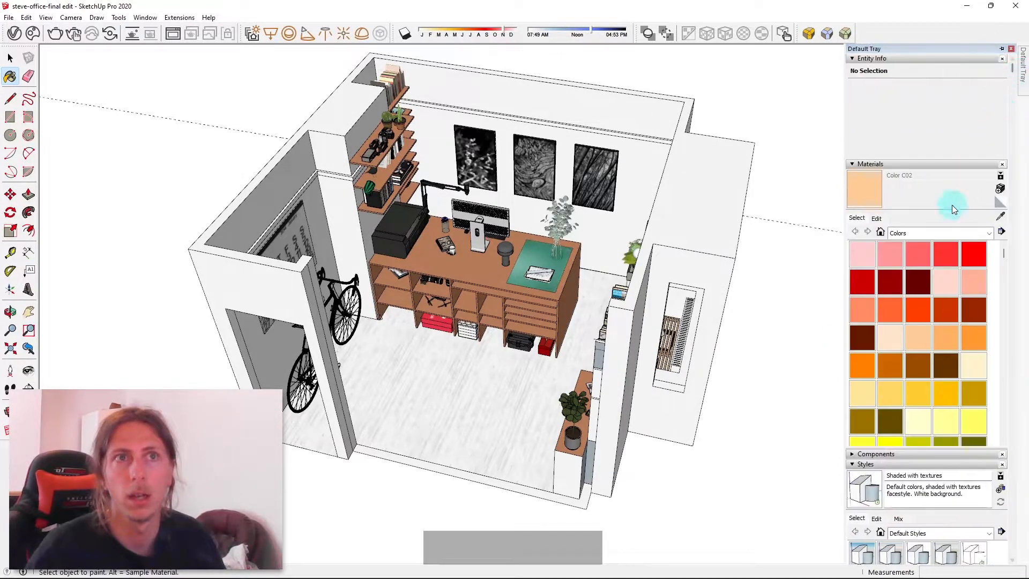
- Create a new material that uses the Flooring.jpg image from the Materials folder as its texture
{"action": "left_click", "coordinate": [1000, 190]}
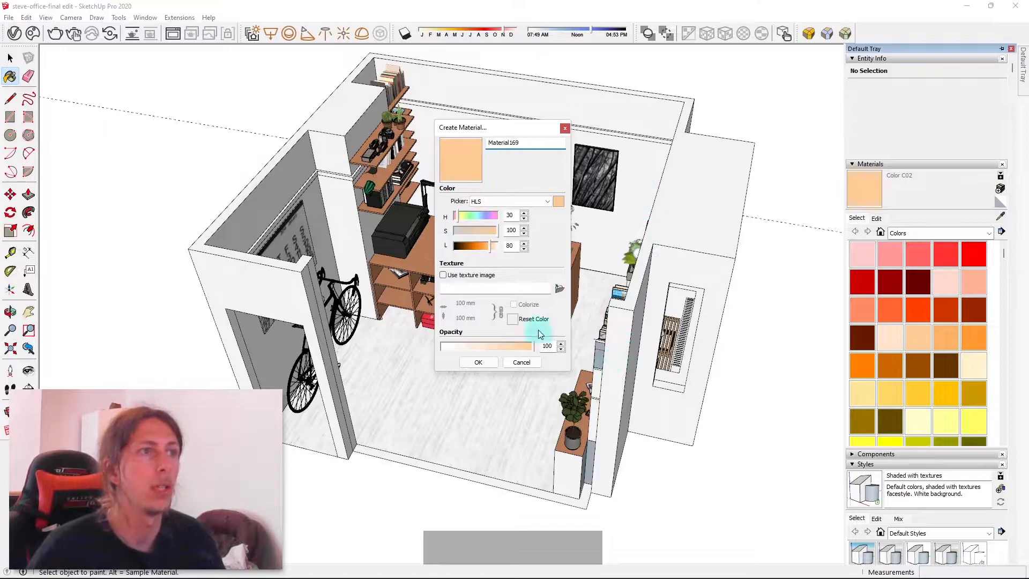
{"action": "left_click", "coordinate": [557, 289]}
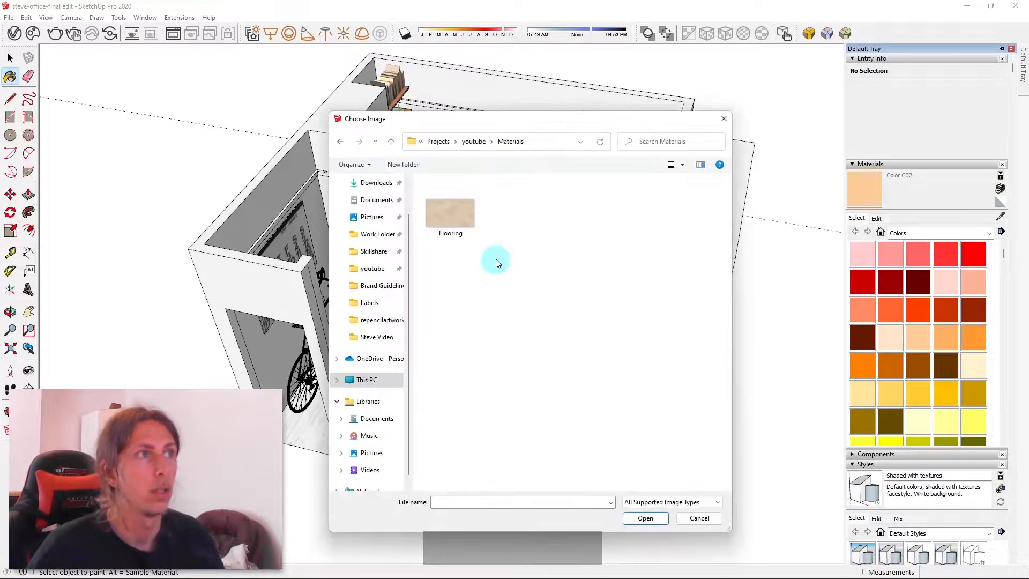
{"action": "left_click", "coordinate": [453, 219]}
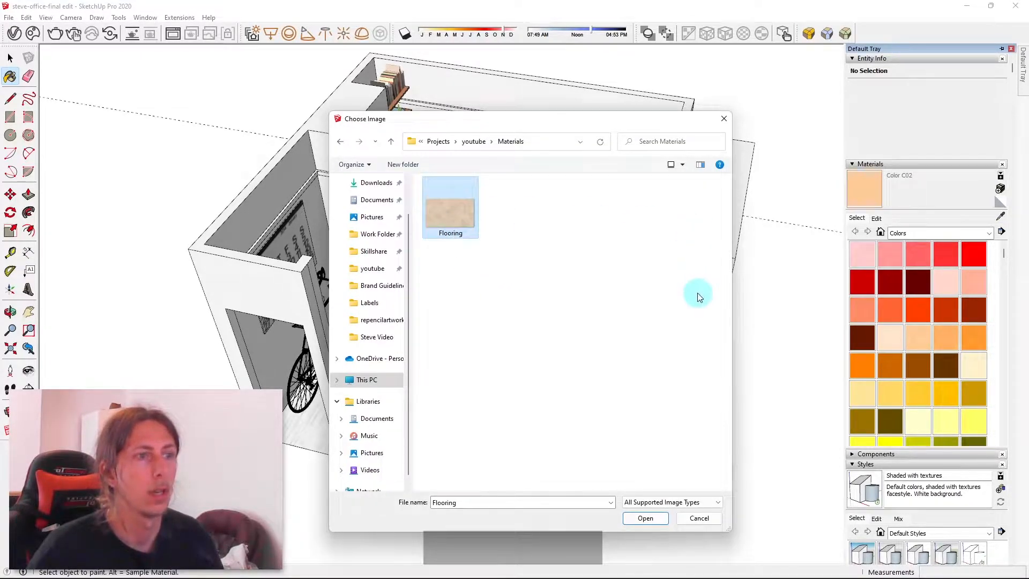
{"action": "left_click", "coordinate": [642, 516]}
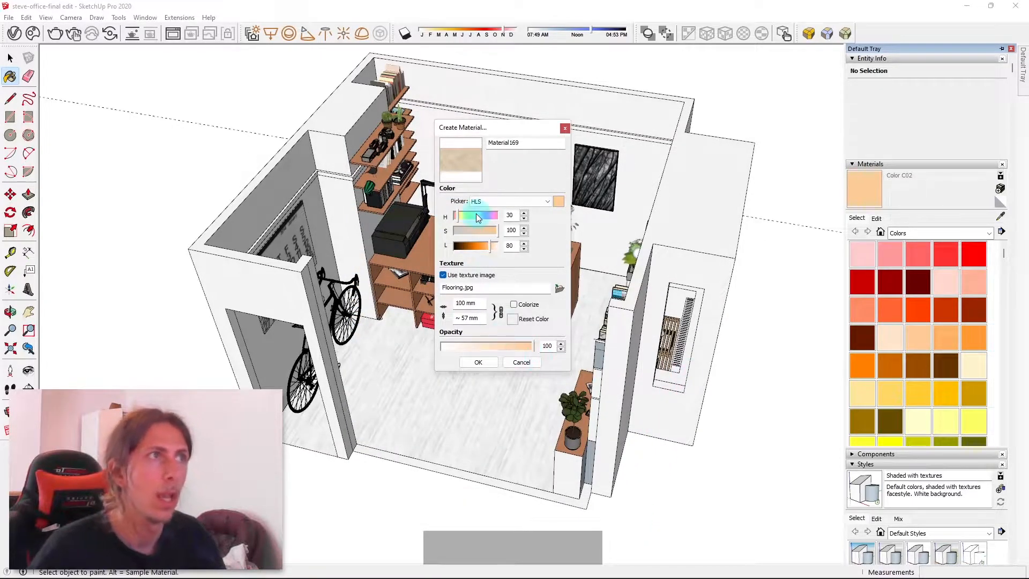
{"action": "left_click", "coordinate": [491, 366]}
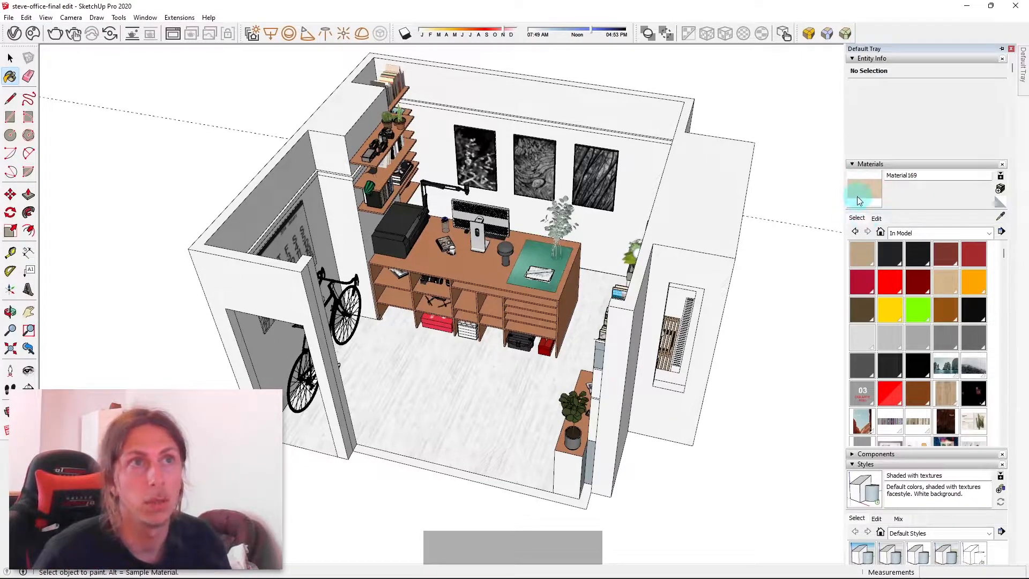
{"action": "scroll", "coordinate": [481, 397], "scroll_direction": "up", "scroll_amount": 5}
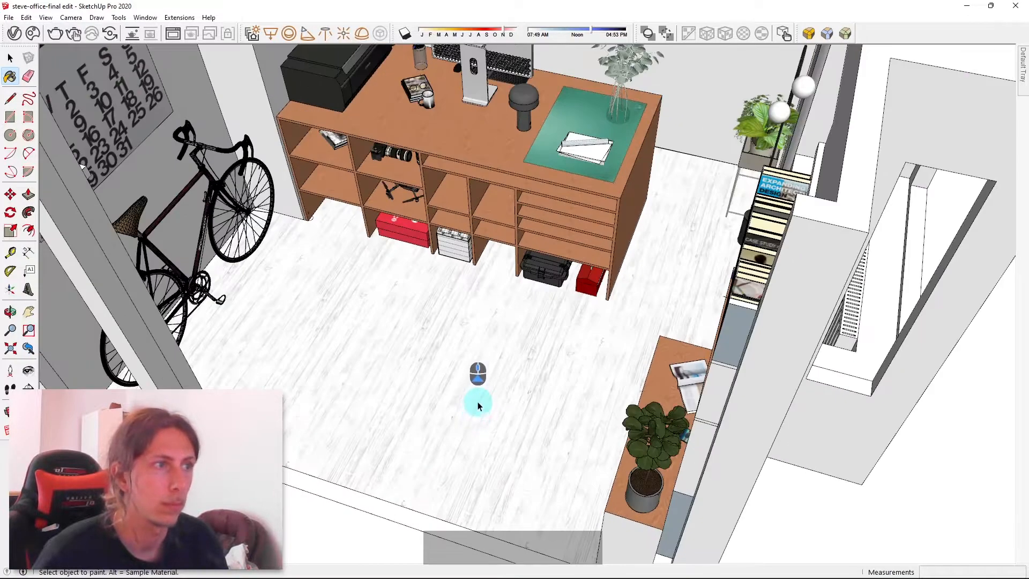
{"action": "key", "text": "space"}
{"action": "scroll", "coordinate": [487, 378], "scroll_direction": "down", "scroll_amount": 8}
{"action": "left_click", "coordinate": [542, 348]}
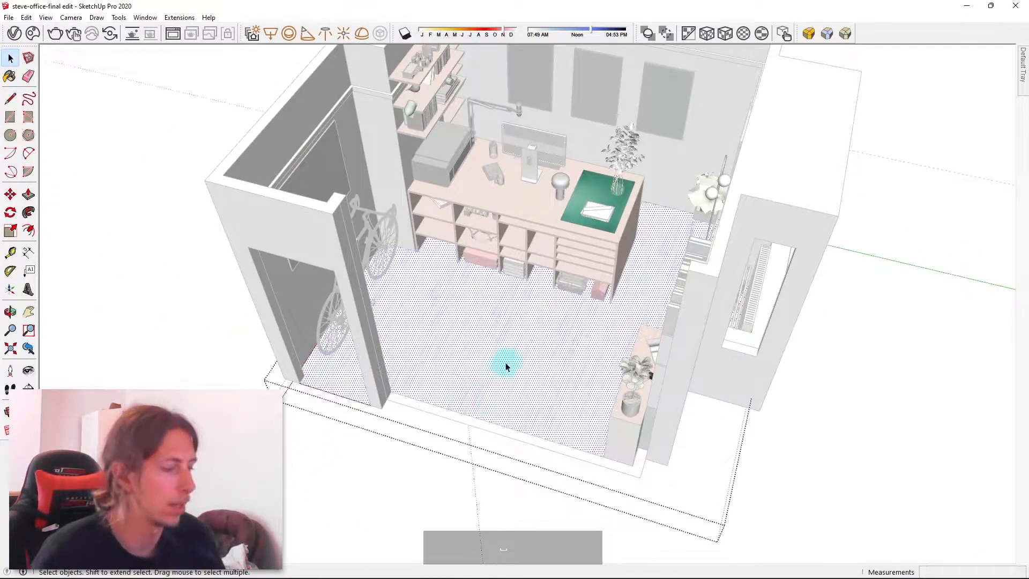
{"action": "key", "text": "Escape"}
{"action": "key", "text": "b"}
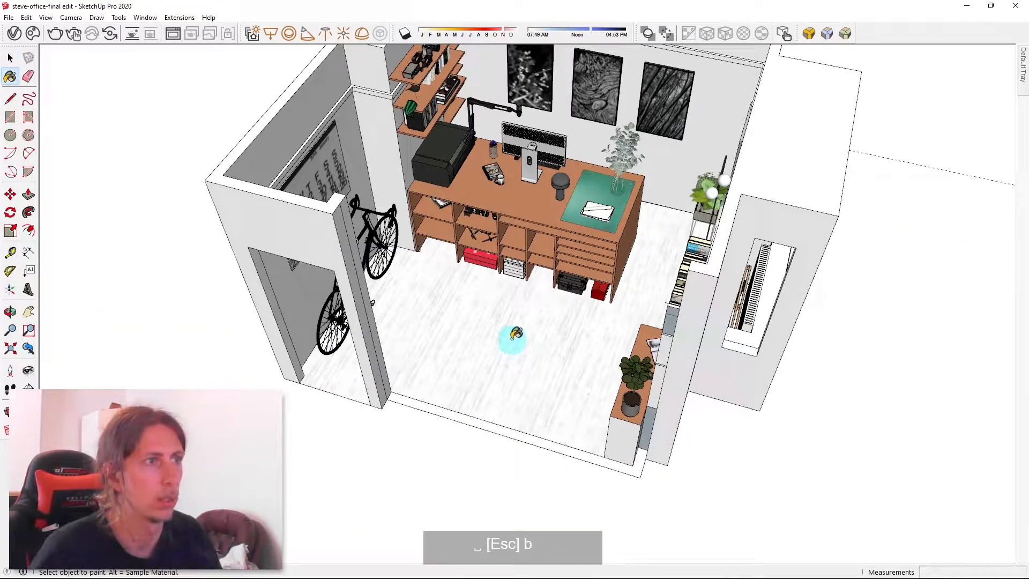
- Open the floor group of the office, paint its top face with the new flooring material and leave the group
{"action": "key", "text": "space"}
{"action": "double_click", "coordinate": [524, 344]}
{"action": "left_click", "coordinate": [526, 337]}
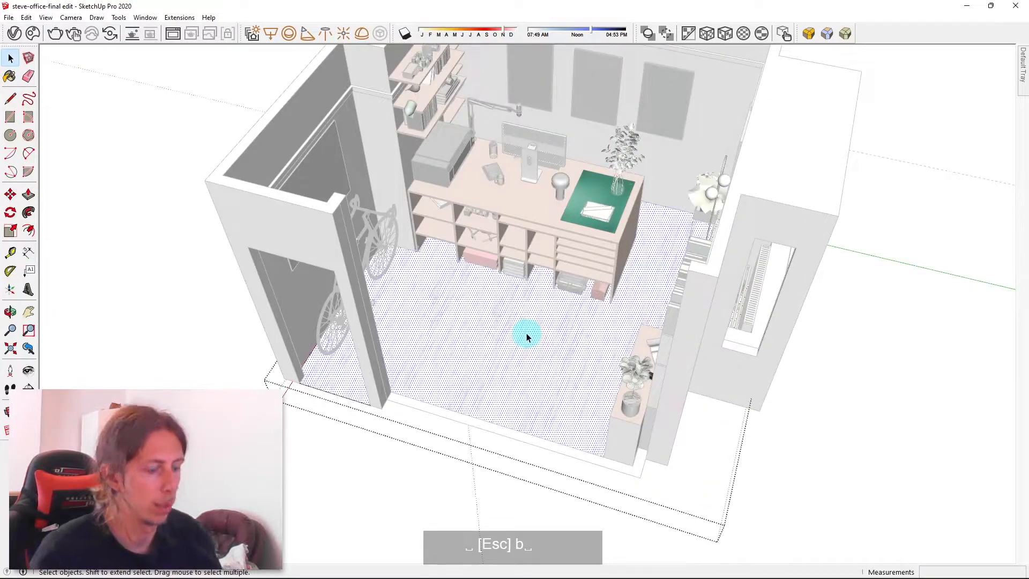
{"action": "key", "text": "b"}
{"action": "left_click", "coordinate": [526, 340]}
{"action": "scroll", "coordinate": [525, 343], "scroll_direction": "up", "scroll_amount": 4}
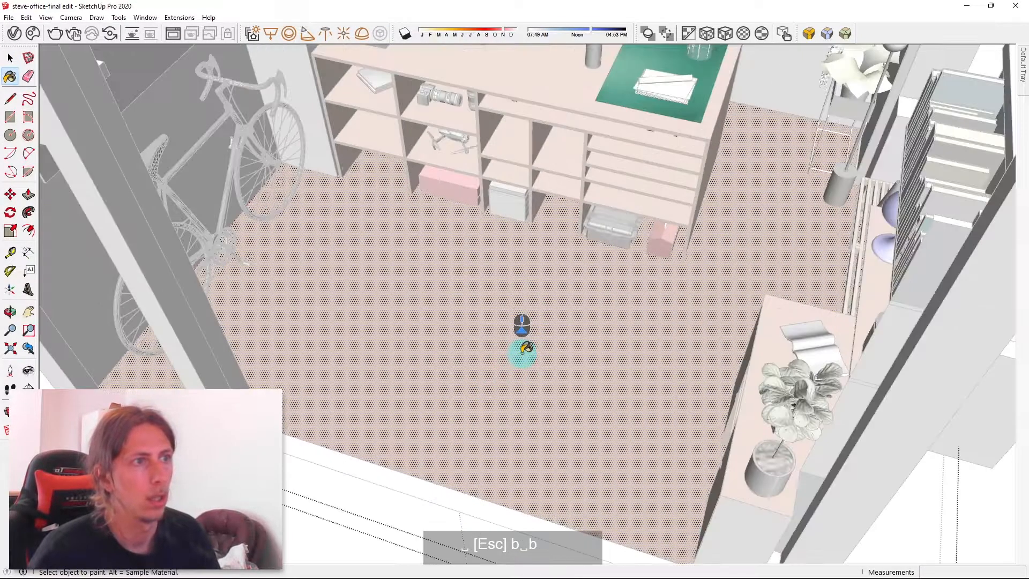
{"action": "scroll", "coordinate": [525, 345], "scroll_direction": "down", "scroll_amount": 3}
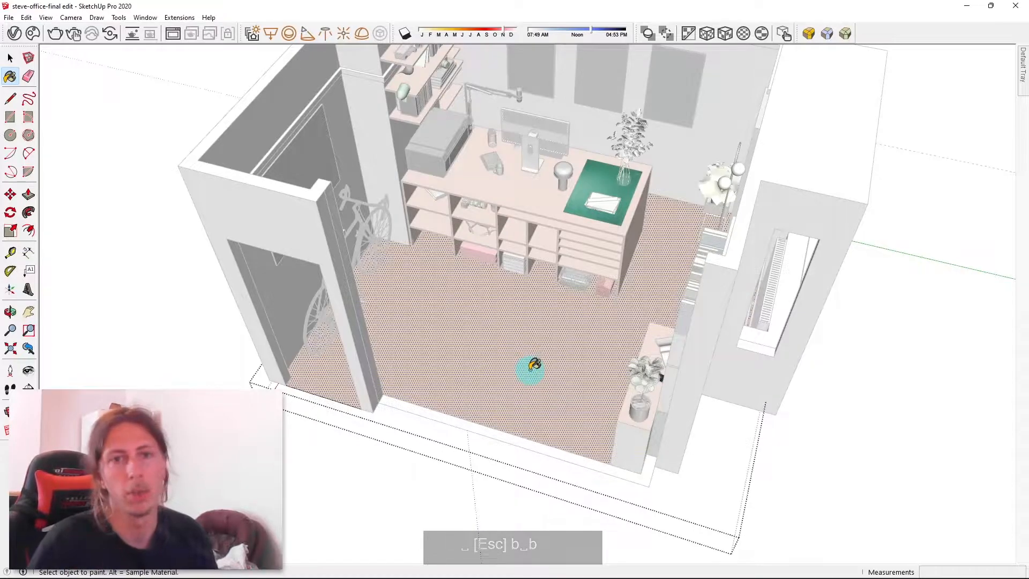
{"action": "left_click", "coordinate": [10, 58]}
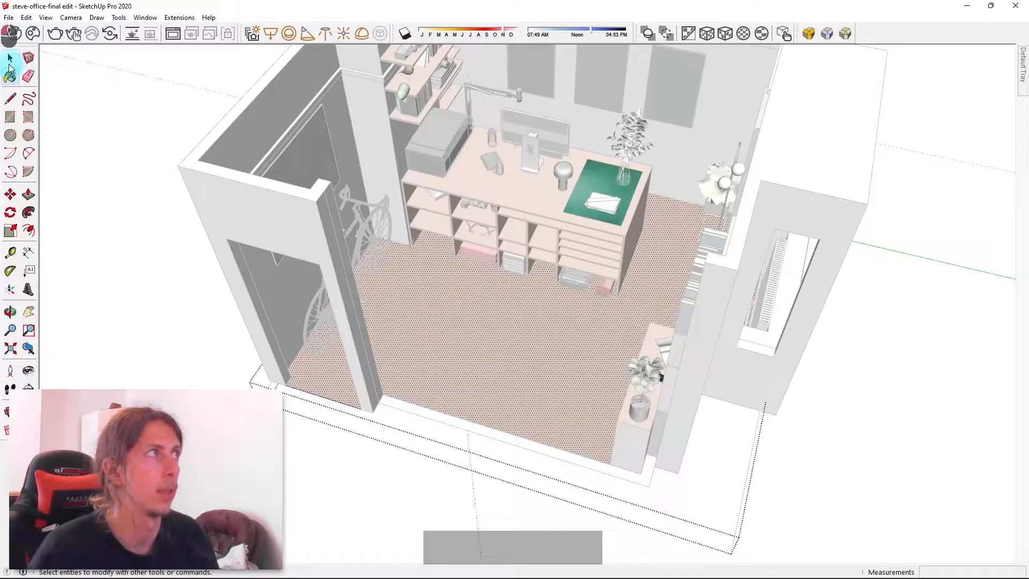
- Enlarge the flooring material's texture by setting its width first to 1000 mm and finally to 1500 mm
{"action": "scroll", "coordinate": [527, 352], "scroll_direction": "up", "scroll_amount": 3}
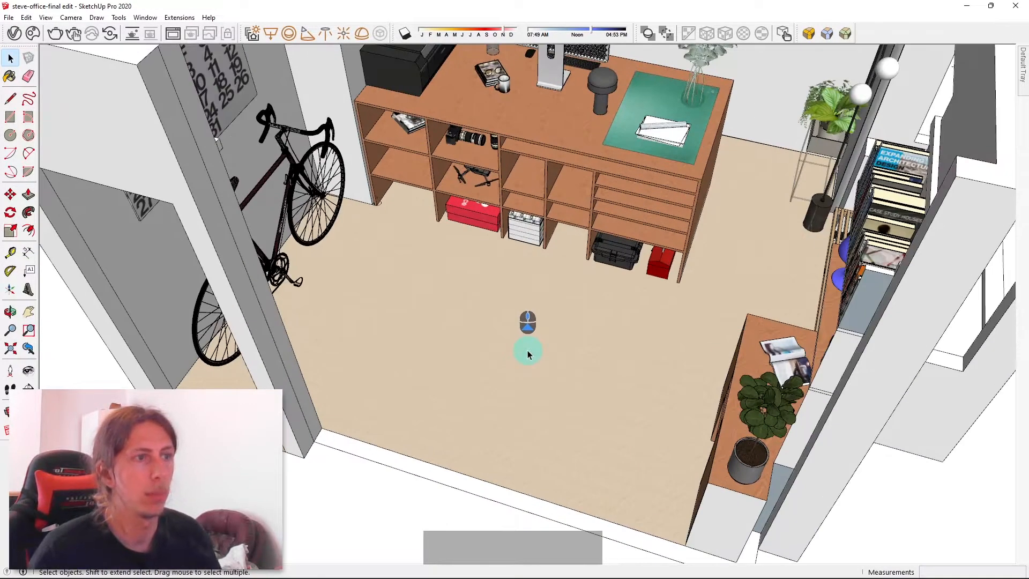
{"action": "scroll", "coordinate": [510, 308], "scroll_direction": "up", "scroll_amount": 2}
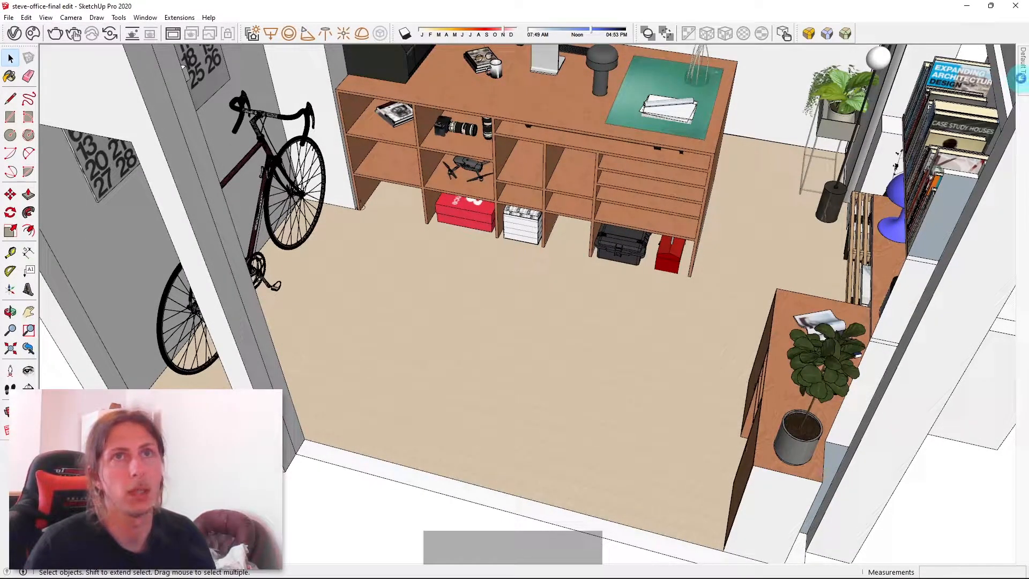
{"action": "mouse_move", "coordinate": [1021, 77]}
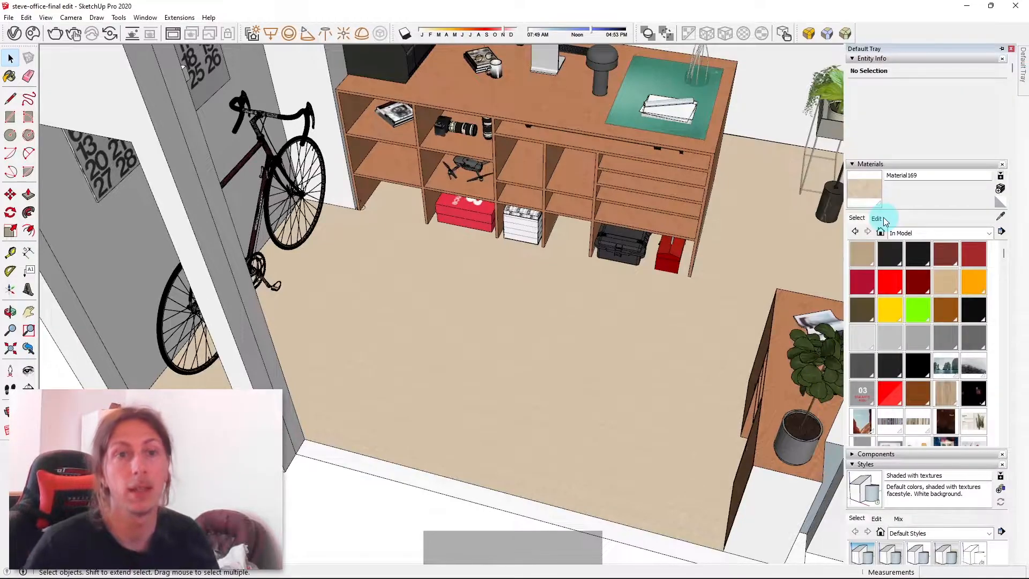
{"action": "left_click", "coordinate": [877, 218]}
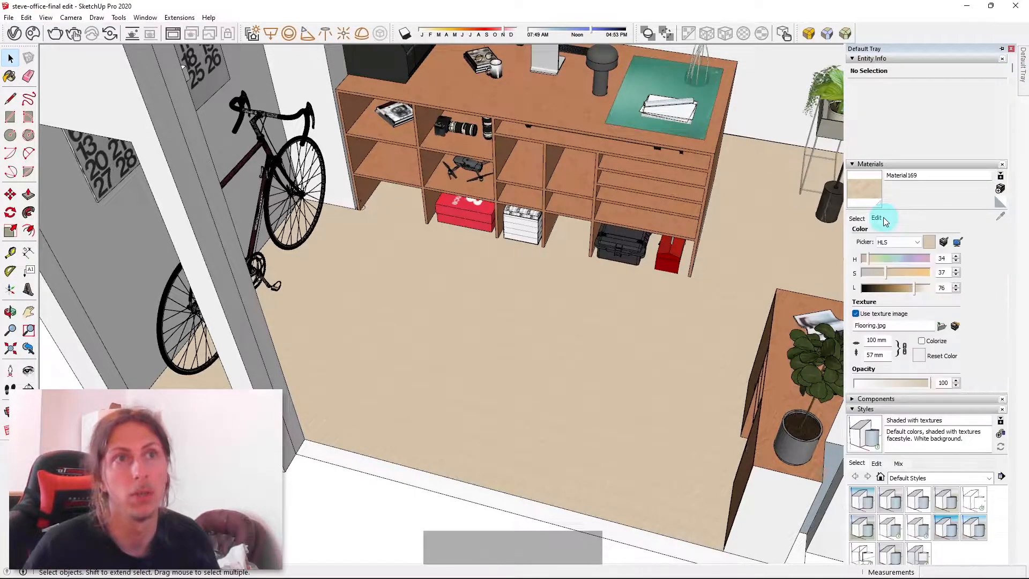
{"action": "left_click", "coordinate": [879, 343]}
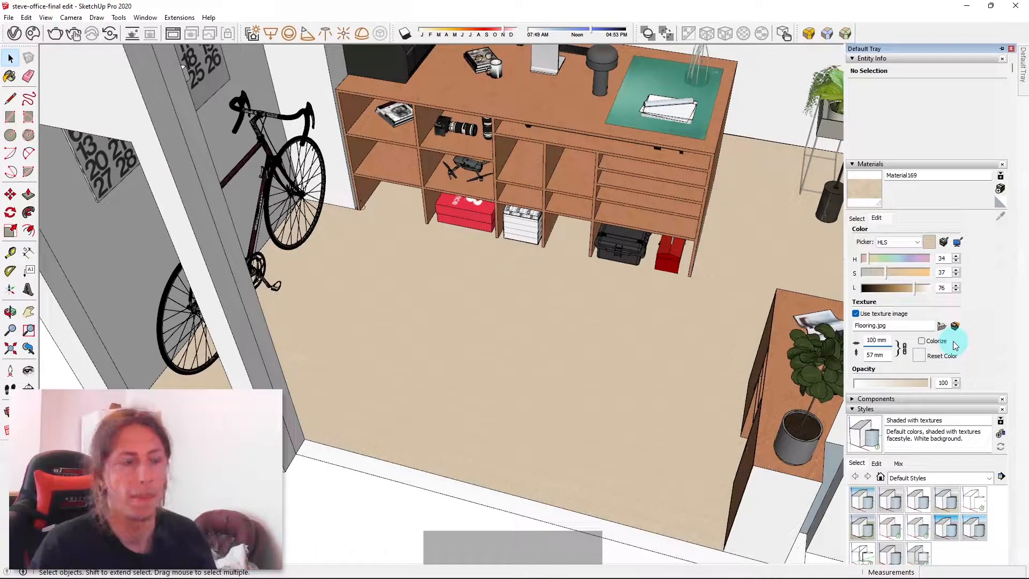
{"action": "type", "text": "0"}
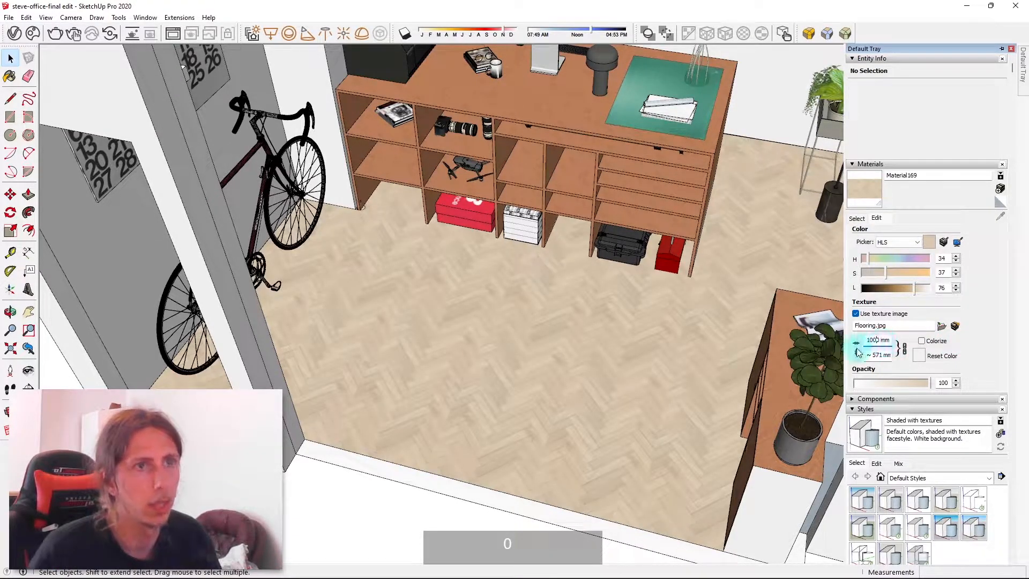
{"action": "key", "text": "BackSpace"}
{"action": "type", "text": "5"}
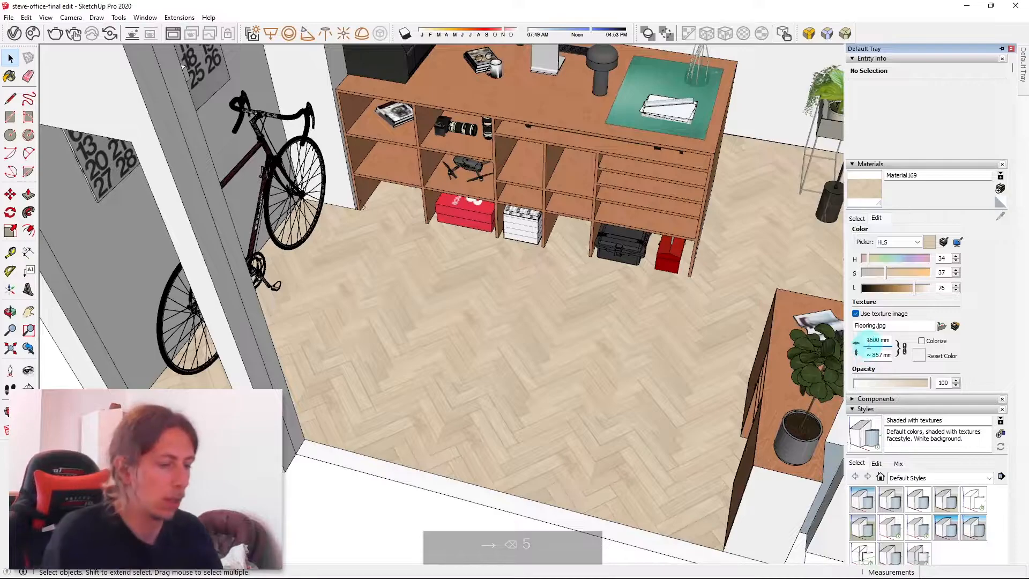
- Set the flooring material's texture width to 1800 mm
{"action": "key", "text": "BackSpace"}
{"action": "type", "text": "88"}
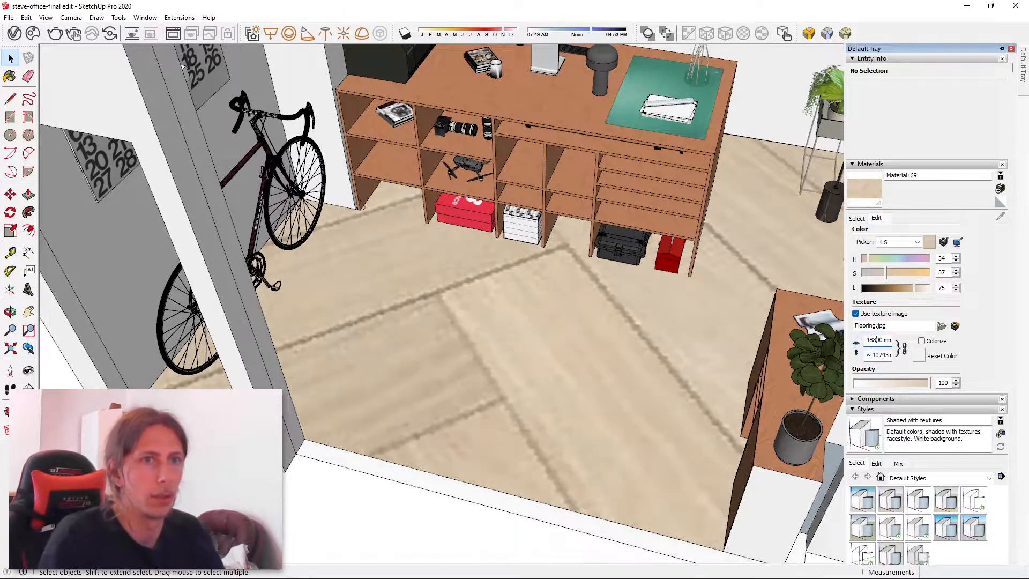
{"action": "key", "text": "BackSpace"}
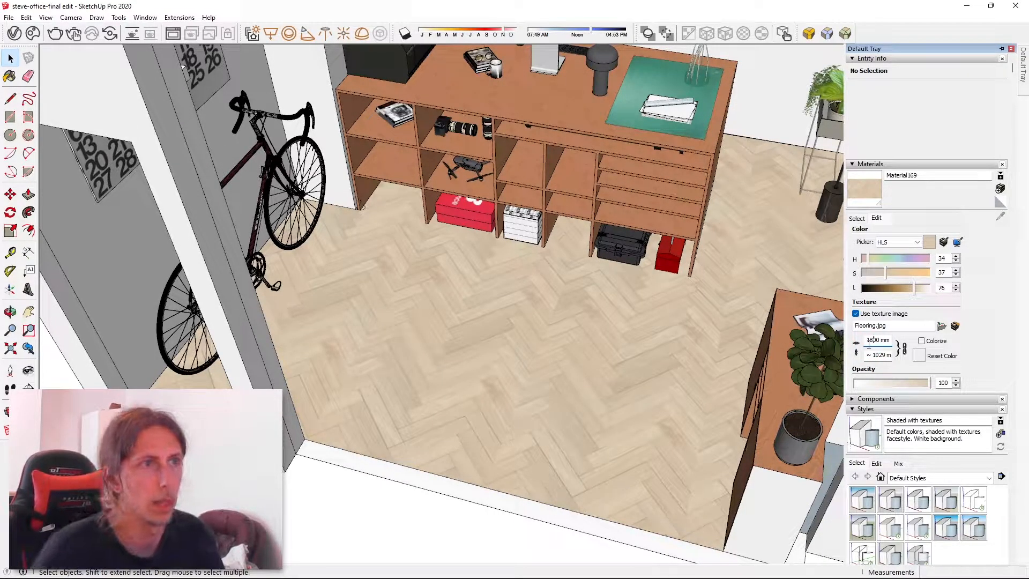
- Examine the herringbone flooring around the desk and bench for plank scale and visible seams between texture repeats
{"action": "middle_click_drag", "start_coordinate": [638, 313], "coordinate": [464, 308]}
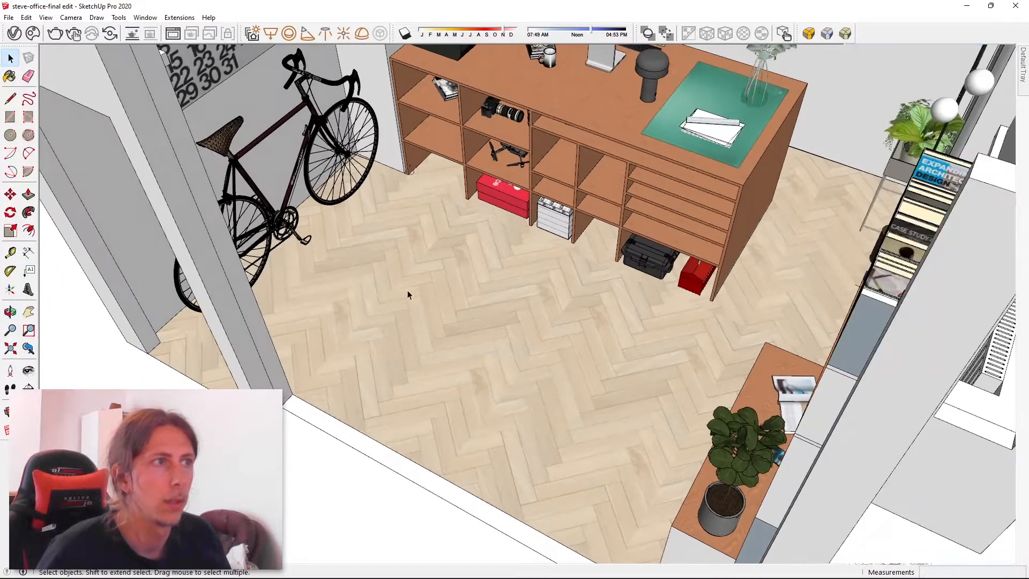
{"action": "scroll", "coordinate": [468, 370], "scroll_direction": "down", "scroll_amount": 6}
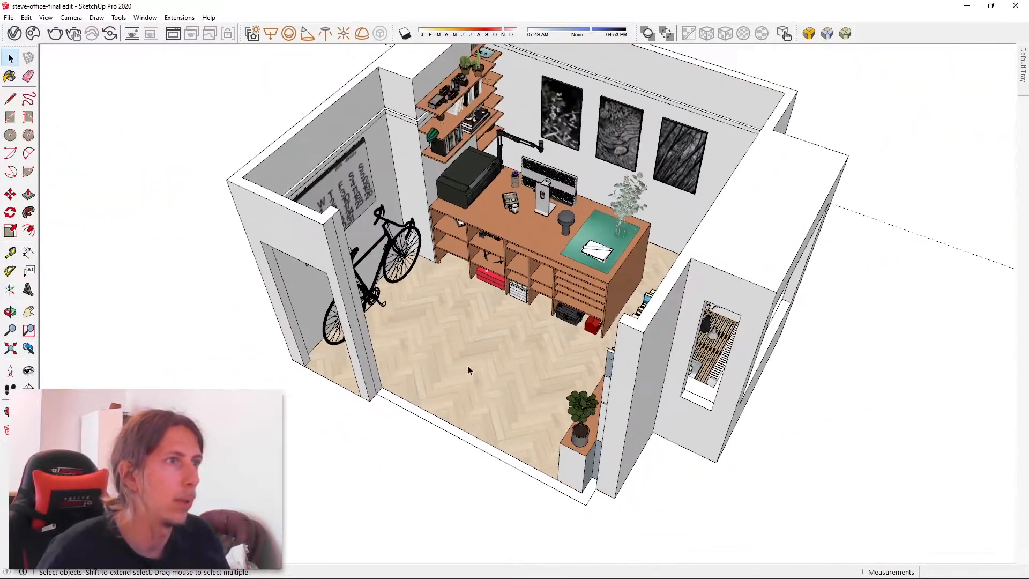
{"action": "scroll", "coordinate": [599, 429], "scroll_direction": "up", "scroll_amount": 10}
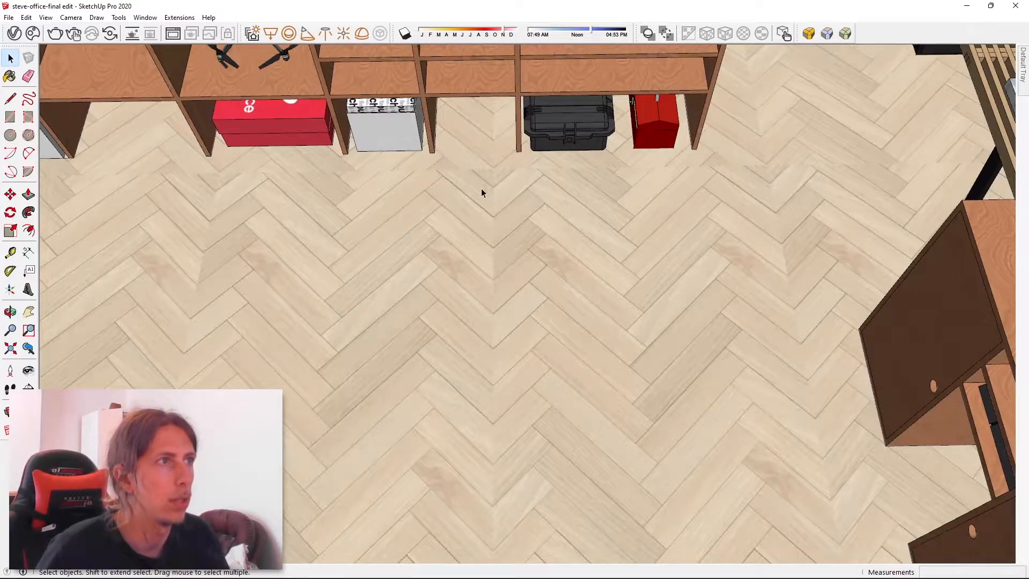
{"action": "scroll", "coordinate": [483, 177], "scroll_direction": "up", "scroll_amount": 3}
{"action": "middle_click_drag", "start_coordinate": [489, 174], "coordinate": [454, 253]}
{"action": "scroll", "coordinate": [454, 253], "scroll_direction": "down", "scroll_amount": 4}
{"action": "middle_click_drag", "start_coordinate": [761, 234], "coordinate": [612, 344], "text": "shift"}
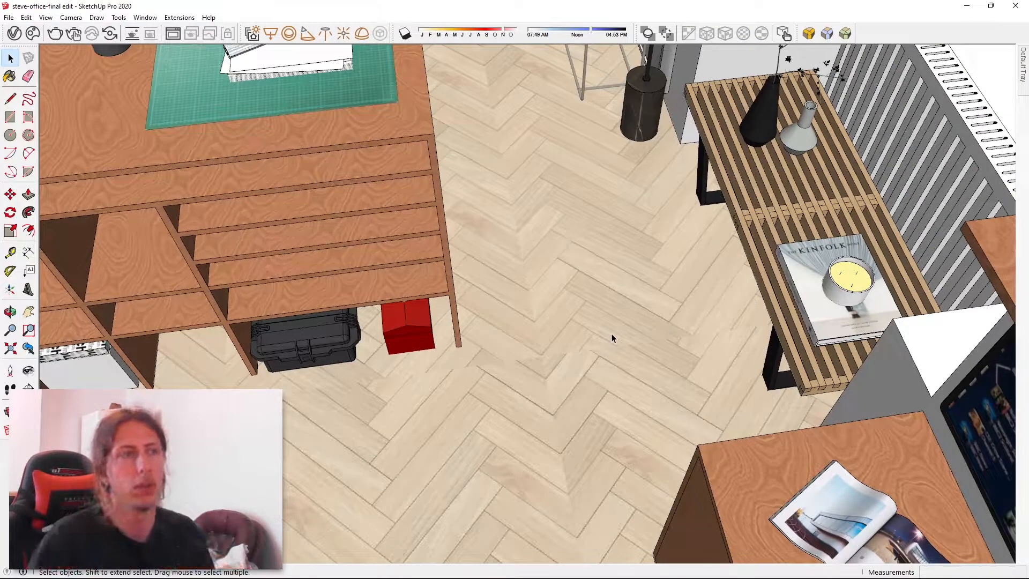
{"action": "scroll", "coordinate": [612, 333], "scroll_direction": "up", "scroll_amount": 3}
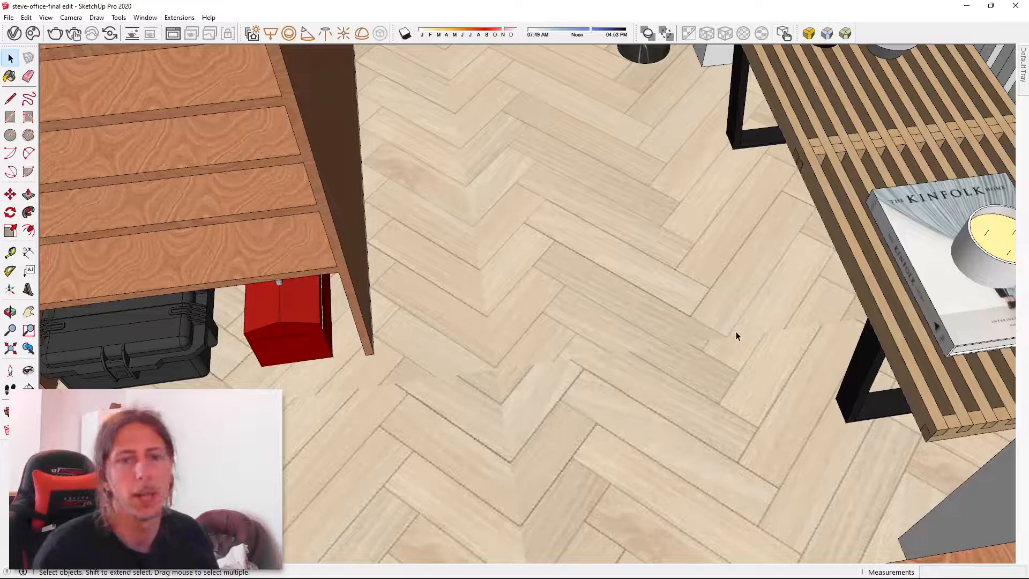
{"action": "scroll", "coordinate": [563, 332], "scroll_direction": "down", "scroll_amount": 6}
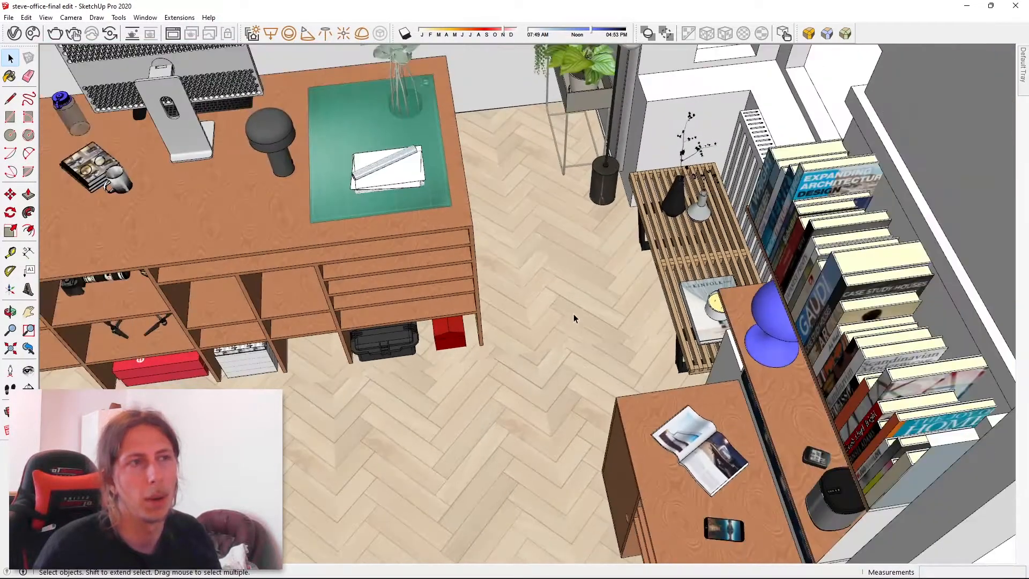
{"action": "scroll", "coordinate": [573, 316], "scroll_direction": "down", "scroll_amount": 5}
{"action": "middle_click_drag", "start_coordinate": [560, 390], "coordinate": [519, 343]}
{"action": "scroll", "coordinate": [519, 343], "scroll_direction": "up", "scroll_amount": 4}
{"action": "middle_click_drag", "start_coordinate": [527, 384], "coordinate": [590, 340]}
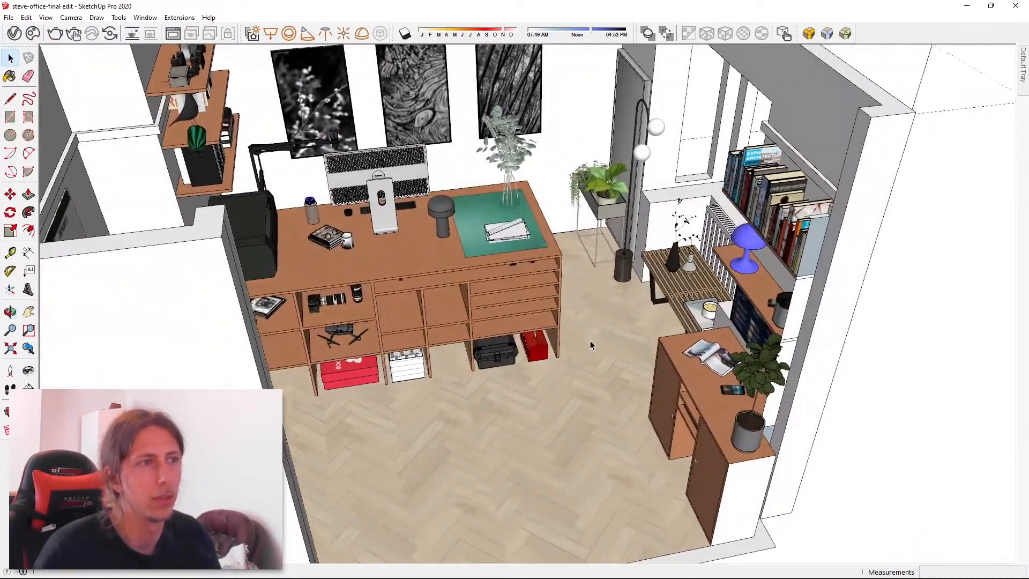
{"action": "scroll", "coordinate": [543, 378], "scroll_direction": "up", "scroll_amount": 5}
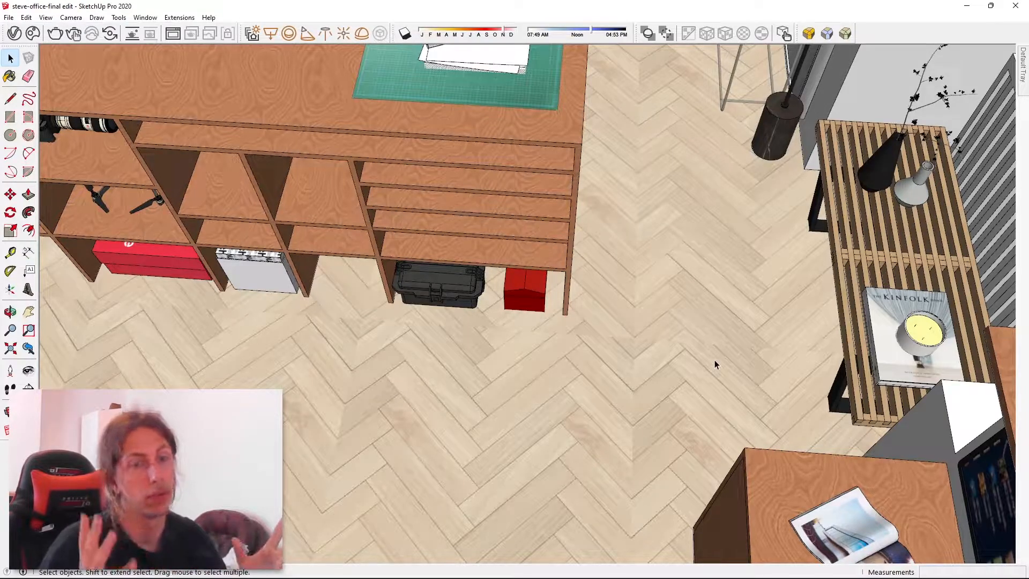
- Open the floor group of the office and select its textured top face
{"action": "left_click", "coordinate": [539, 371]}
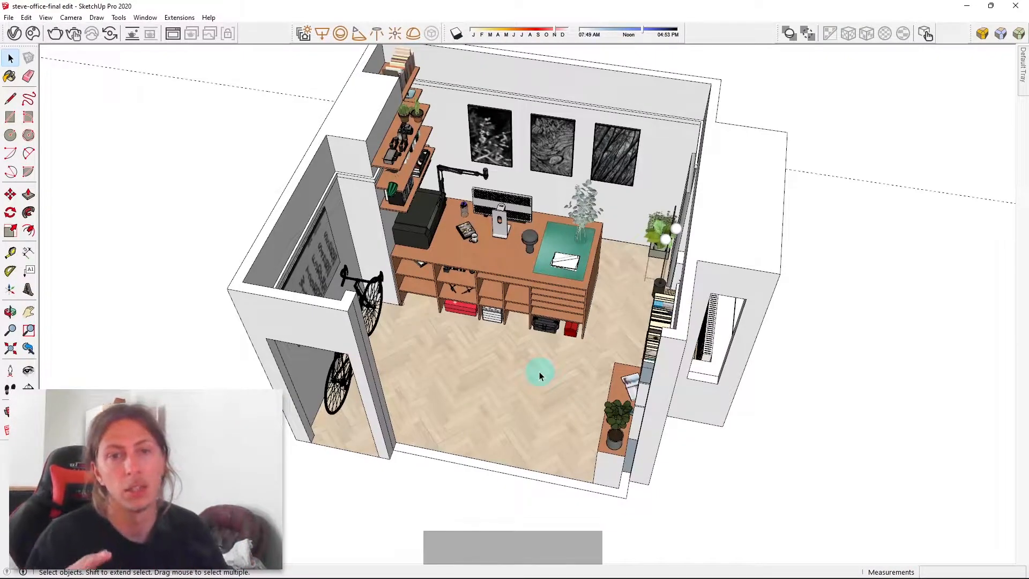
{"action": "scroll", "coordinate": [539, 371], "scroll_direction": "up", "scroll_amount": 4}
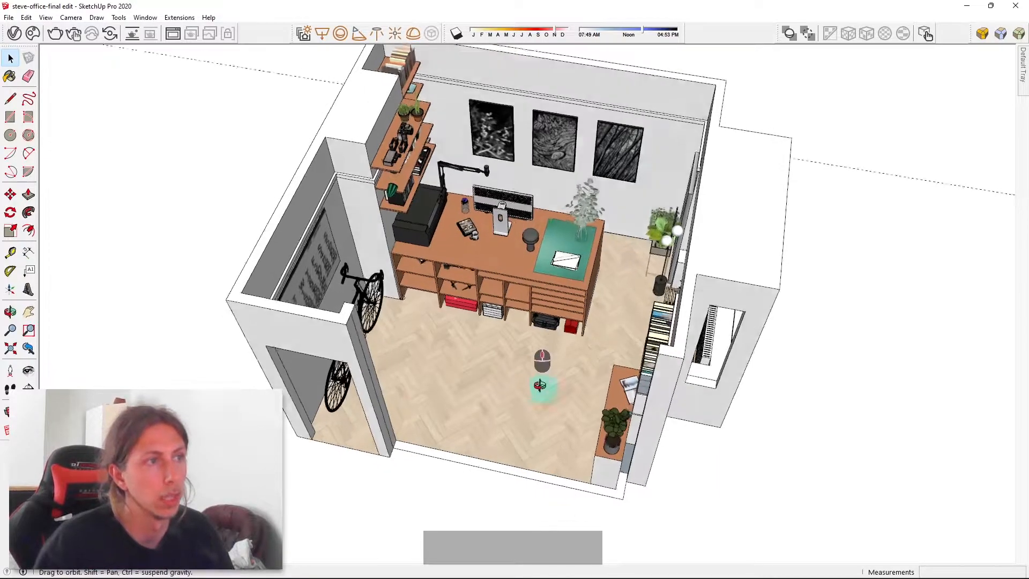
{"action": "scroll", "coordinate": [561, 360], "scroll_direction": "up", "scroll_amount": 5}
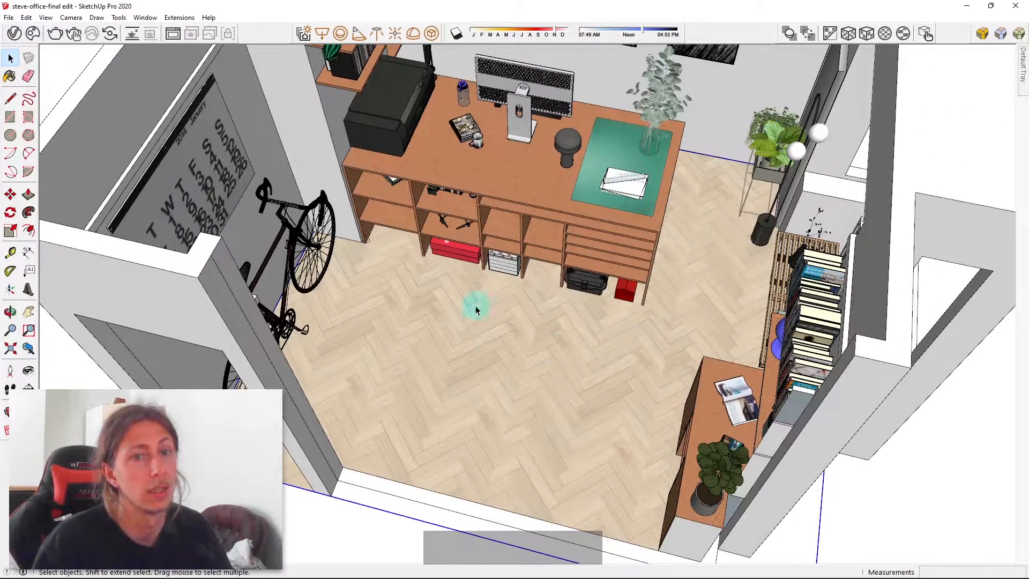
{"action": "scroll", "coordinate": [468, 310], "scroll_direction": "down", "scroll_amount": 5}
{"action": "scroll", "coordinate": [513, 352], "scroll_direction": "up", "scroll_amount": 3}
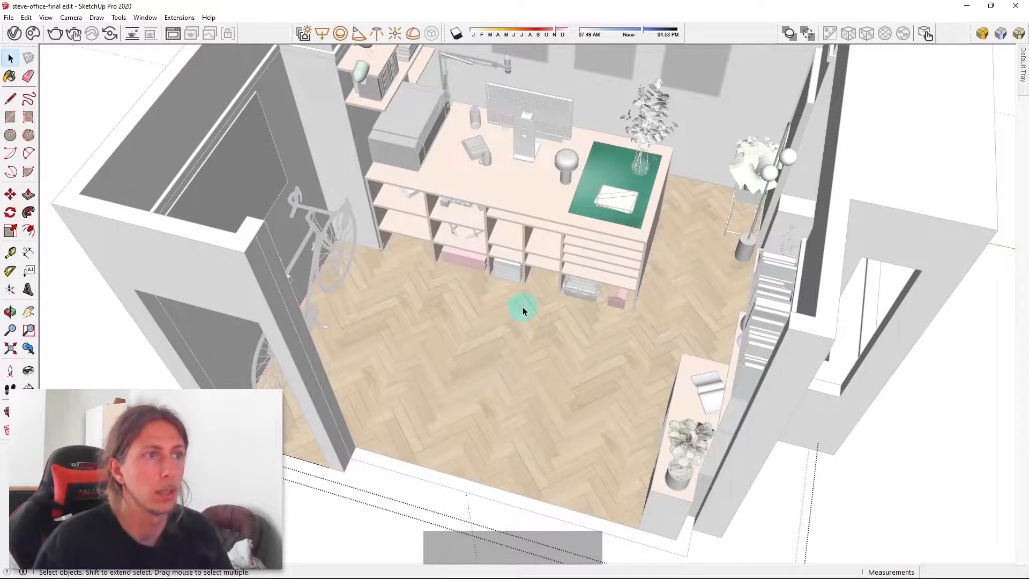
{"action": "left_click", "coordinate": [514, 290]}
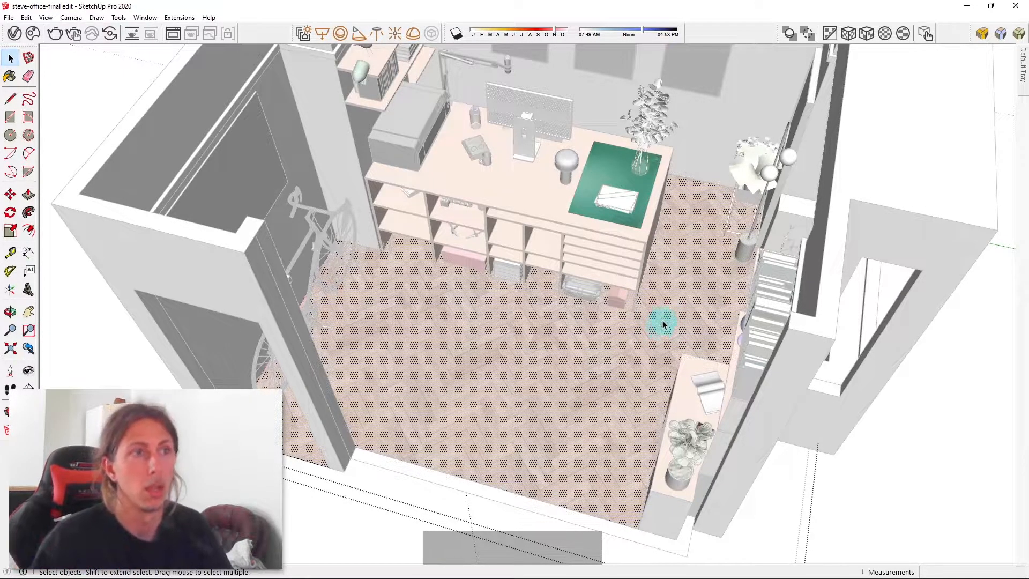
{"action": "key", "text": "b"}
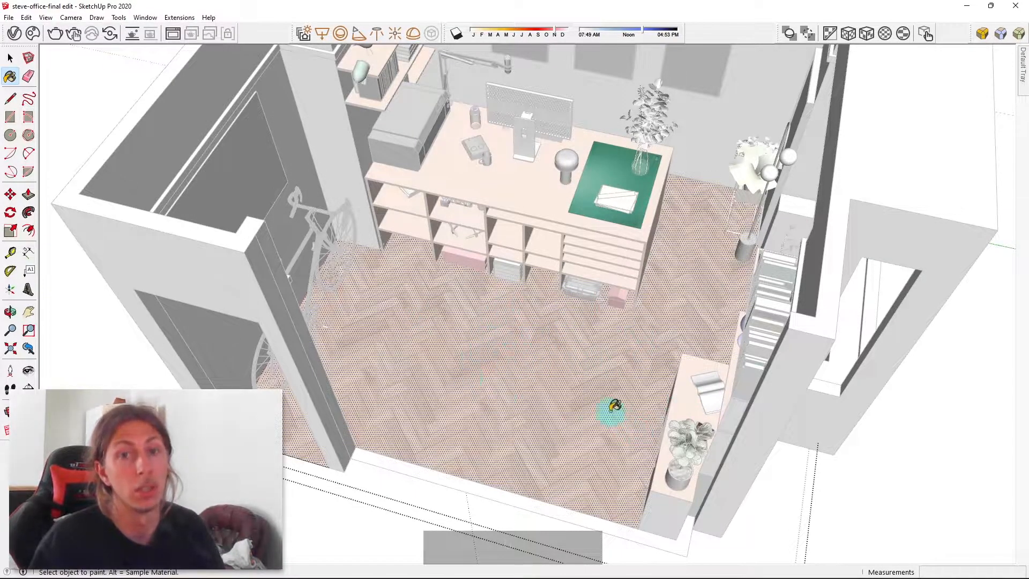
{"action": "key", "text": "space"}
- Start positioning the texture on the selected floor face and shift the herringbone pattern across the floor
{"action": "right_click", "coordinate": [540, 344]}
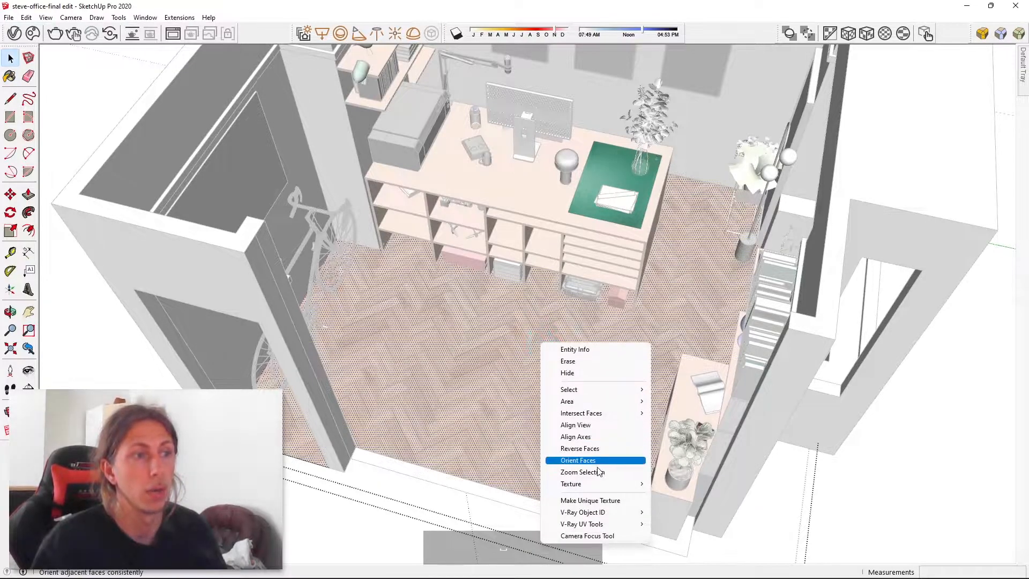
{"action": "mouse_move", "coordinate": [599, 485]}
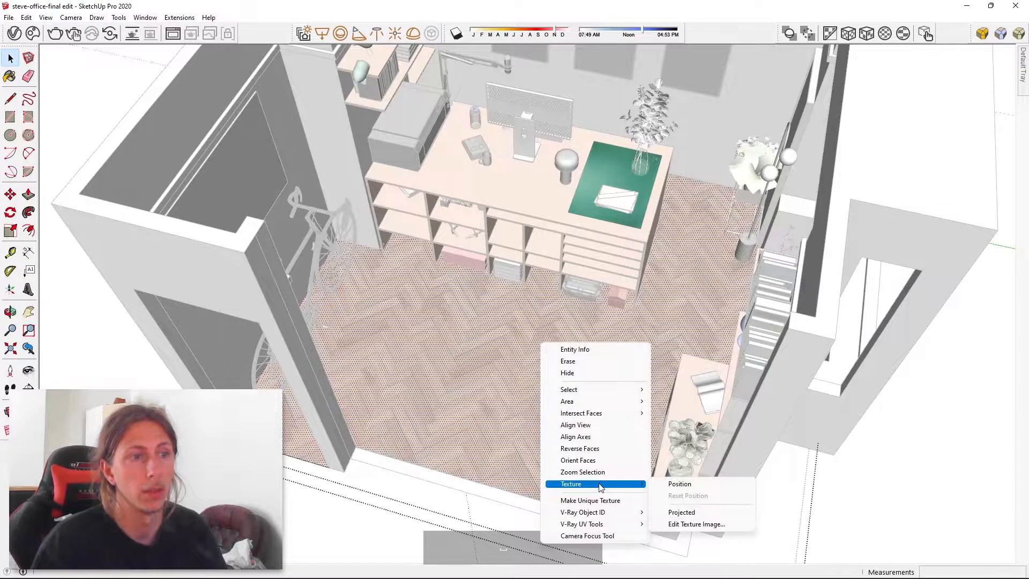
{"action": "left_click", "coordinate": [669, 484]}
{"action": "left_click_drag", "start_coordinate": [602, 378], "coordinate": [558, 374]}
{"action": "left_click_drag", "start_coordinate": [539, 336], "coordinate": [551, 369]}
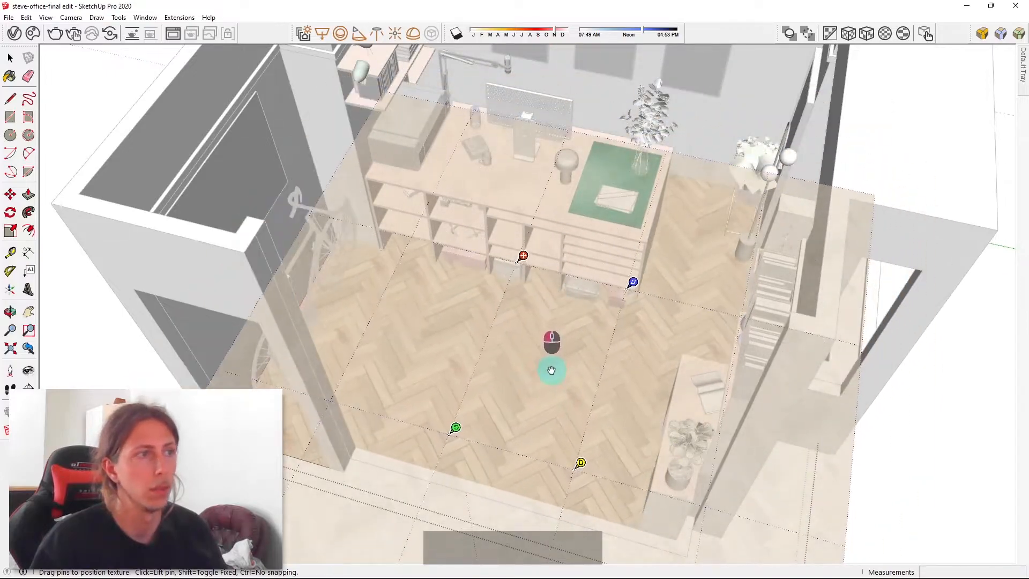
- Try rotating the floor texture about a quarter turn and distorting it with its pins, and undo the changes
{"action": "left_click_drag", "start_coordinate": [452, 431], "coordinate": [648, 303]}
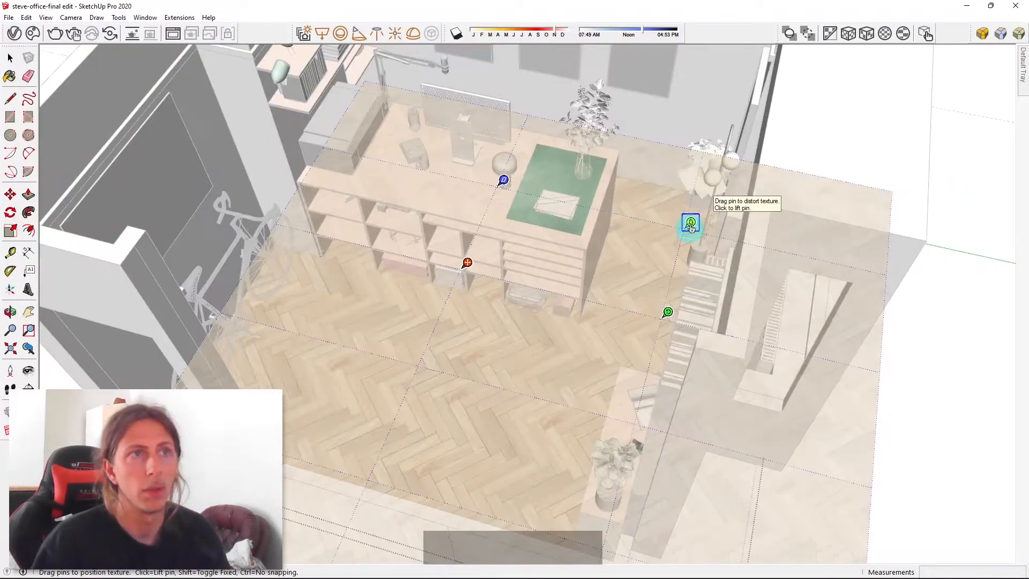
{"action": "left_click_drag", "start_coordinate": [691, 227], "coordinate": [614, 143]}
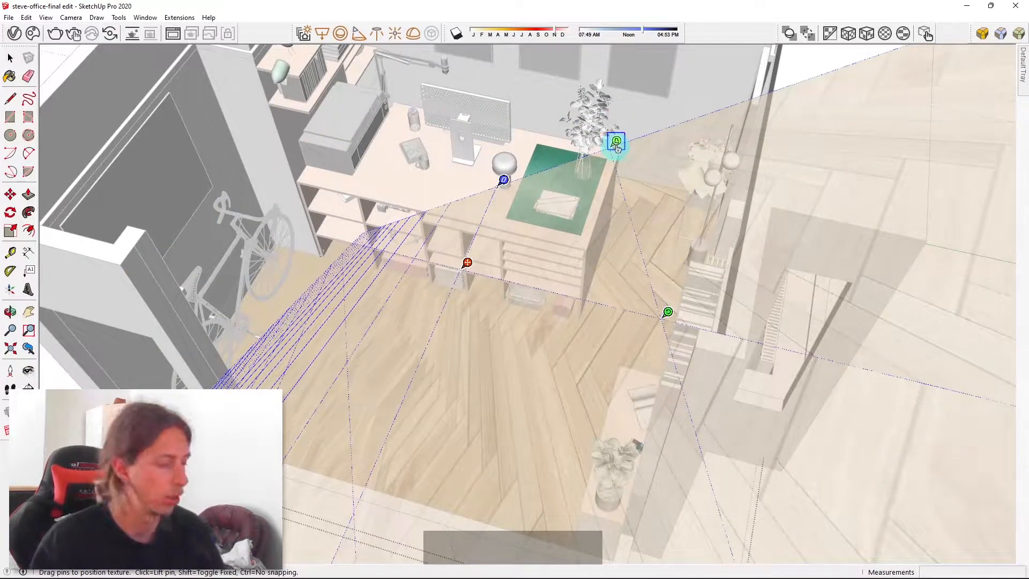
{"action": "key", "text": "ctrl+z"}
{"action": "double_click", "coordinate": [498, 349]}
{"action": "left_click", "coordinate": [483, 373]}
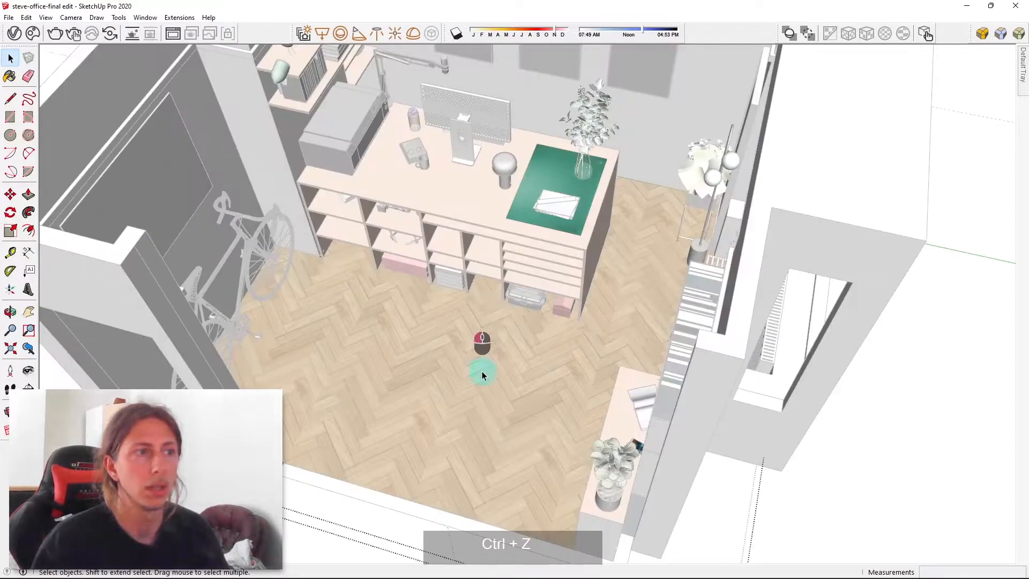
- Position the texture on the floor face again, shifting it with the red pin and shearing it slightly with the blue pin
{"action": "scroll", "coordinate": [568, 299], "scroll_direction": "down", "scroll_amount": 3}
{"action": "scroll", "coordinate": [511, 352], "scroll_direction": "up", "scroll_amount": 3}
{"action": "right_click", "coordinate": [511, 348]}
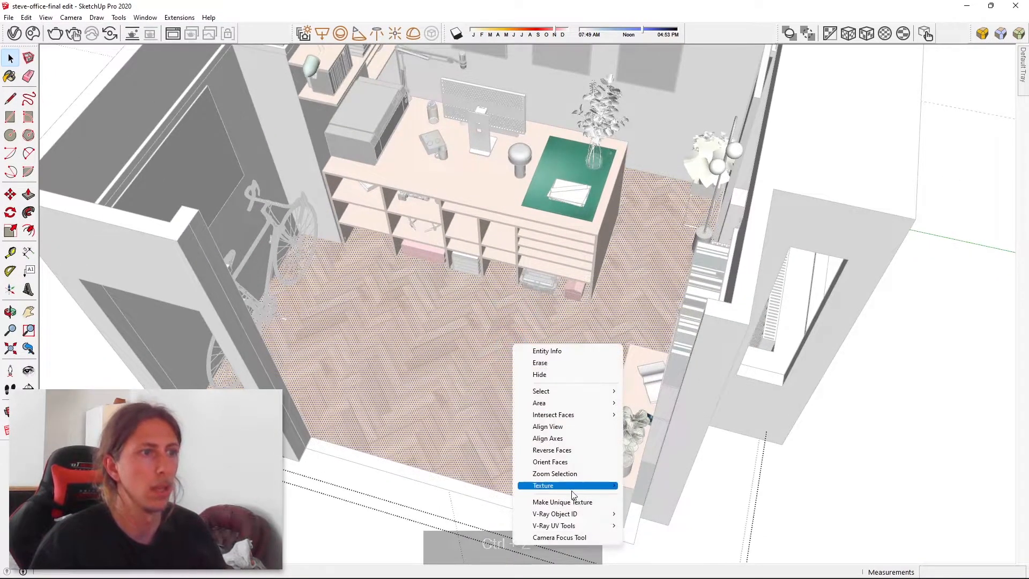
{"action": "mouse_move", "coordinate": [611, 485]}
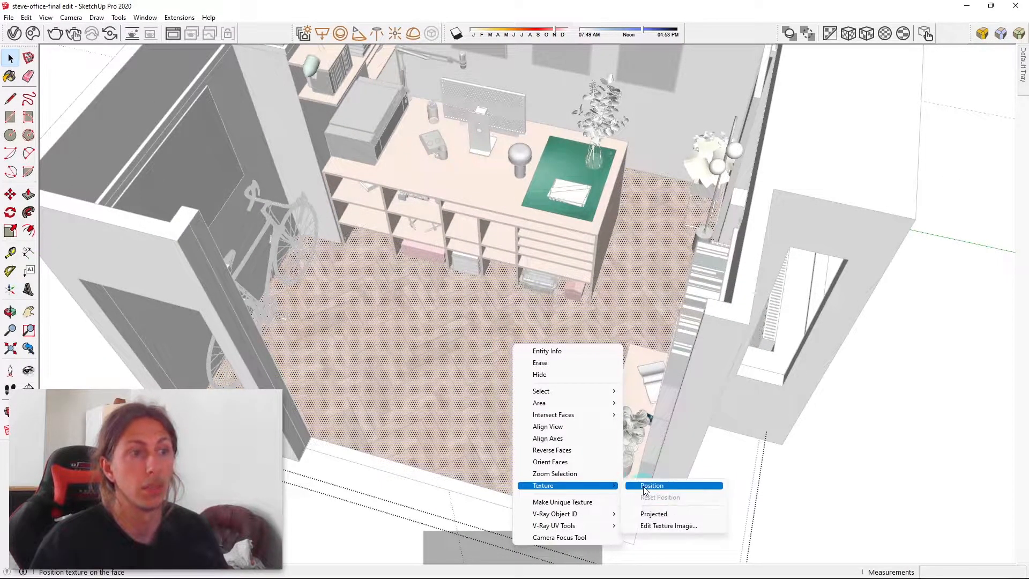
{"action": "left_click", "coordinate": [659, 484]}
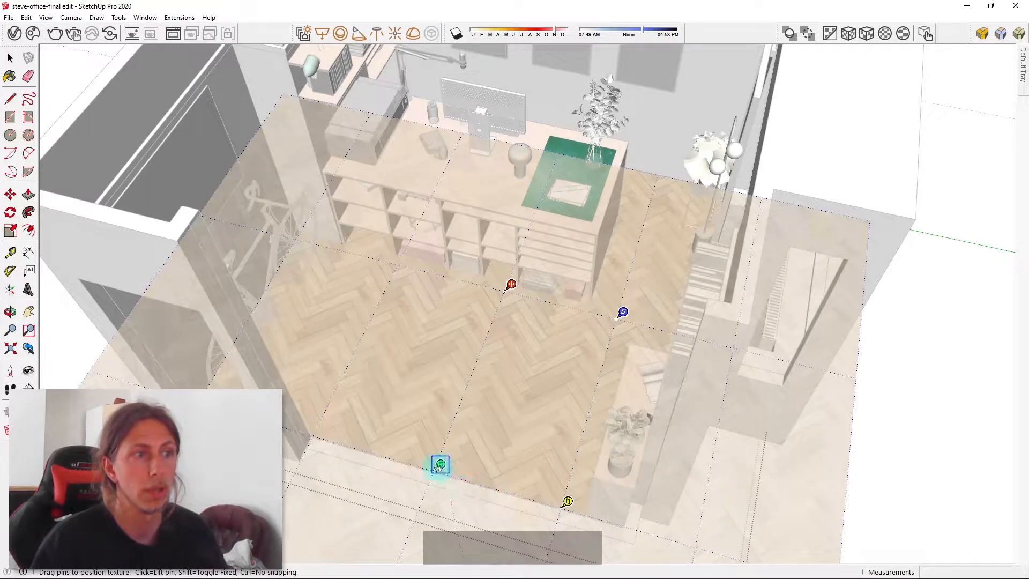
{"action": "mouse_move", "coordinate": [440, 466]}
{"action": "left_mouse_down"}
{"action": "mouse_move", "coordinate": [455, 433]}
{"action": "mouse_move", "coordinate": [564, 411]}
{"action": "mouse_move", "coordinate": [615, 381]}
{"action": "mouse_move", "coordinate": [582, 313]}
{"action": "mouse_move", "coordinate": [584, 408]}
{"action": "mouse_move", "coordinate": [416, 418]}
{"action": "mouse_move", "coordinate": [646, 185]}
{"action": "mouse_move", "coordinate": [652, 412]}
{"action": "mouse_move", "coordinate": [676, 319]}
{"action": "mouse_move", "coordinate": [678, 339]}
{"action": "mouse_move", "coordinate": [617, 317]}
{"action": "mouse_move", "coordinate": [596, 432]}
{"action": "mouse_move", "coordinate": [436, 467]}
{"action": "mouse_move", "coordinate": [478, 372]}
{"action": "mouse_move", "coordinate": [436, 441]}
{"action": "mouse_move", "coordinate": [439, 465]}
{"action": "left_mouse_up"}
{"action": "left_click_drag", "start_coordinate": [512, 284], "coordinate": [486, 296]}
{"action": "left_click_drag", "start_coordinate": [600, 327], "coordinate": [608, 362]}
{"action": "scroll", "coordinate": [538, 262], "scroll_direction": "down", "scroll_amount": 2}
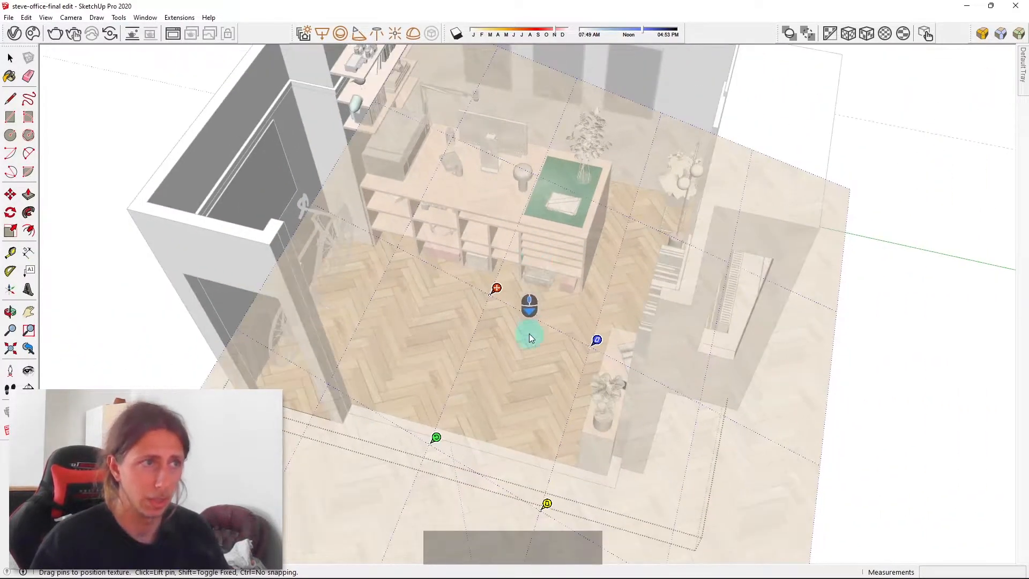
{"action": "scroll", "coordinate": [540, 335], "scroll_direction": "up", "scroll_amount": 1}
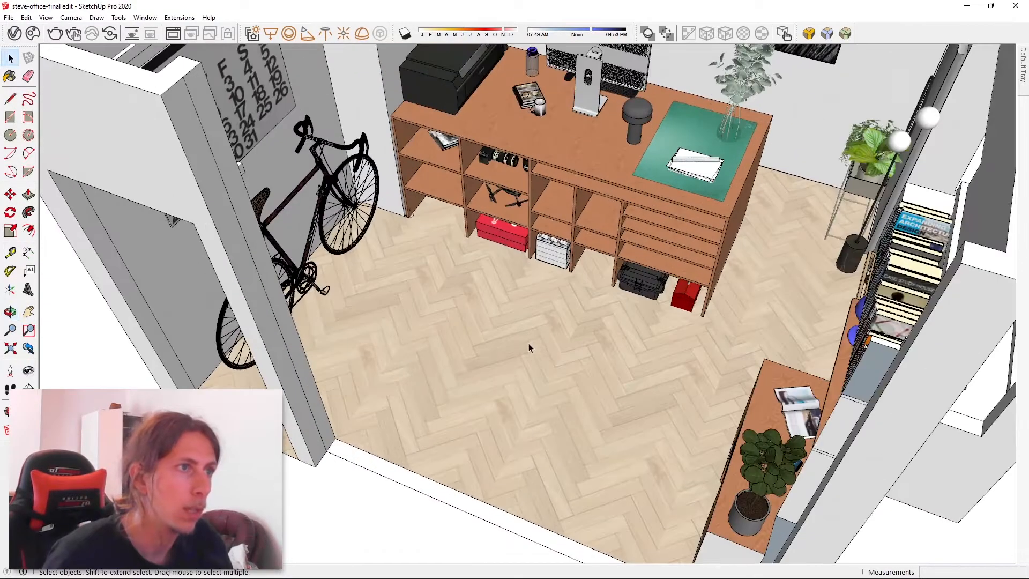
- Tint the flooring material green with hue 147, saturation 61 and lightness 63
{"action": "middle_click_drag", "start_coordinate": [528, 346], "coordinate": [536, 300]}
{"action": "scroll", "coordinate": [537, 300], "scroll_direction": "down", "scroll_amount": 2}
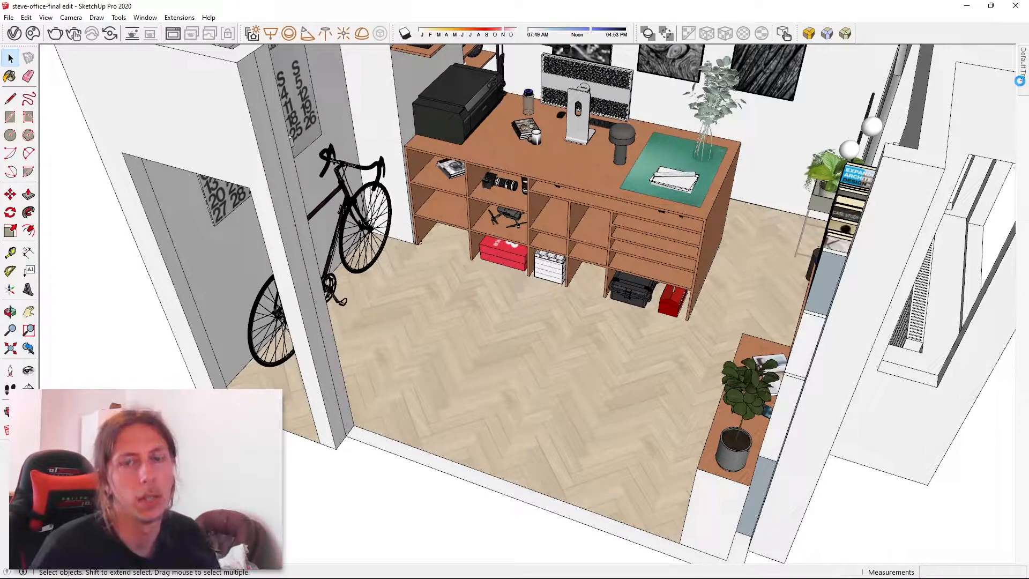
{"action": "mouse_move", "coordinate": [1019, 80]}
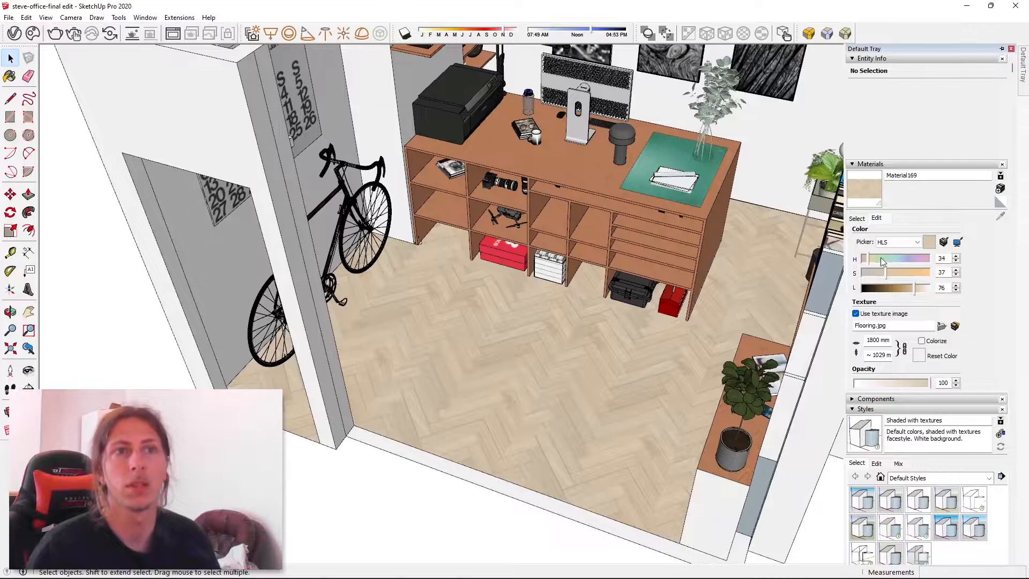
{"action": "left_click", "coordinate": [899, 259]}
{"action": "left_click_drag", "start_coordinate": [888, 260], "coordinate": [903, 291]}
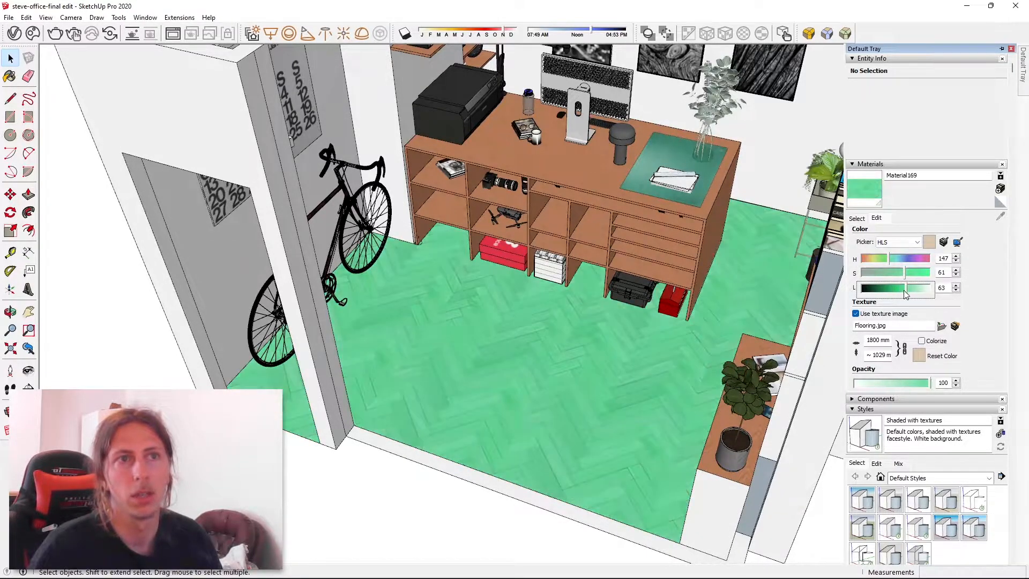
- Switch the flooring material's colour picker to Color Wheel and back to HLS
{"action": "left_click", "coordinate": [916, 241]}
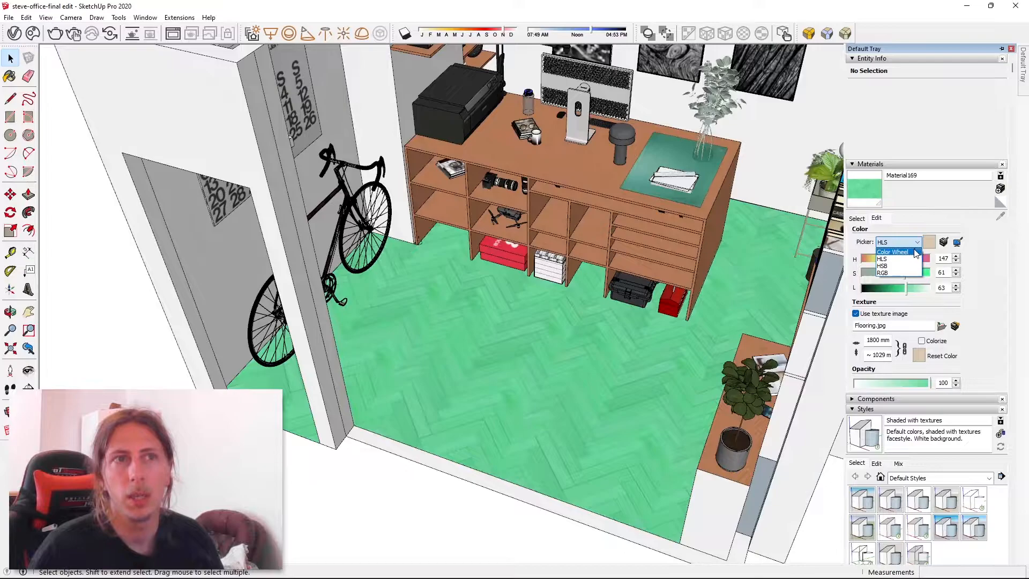
{"action": "left_click", "coordinate": [913, 249]}
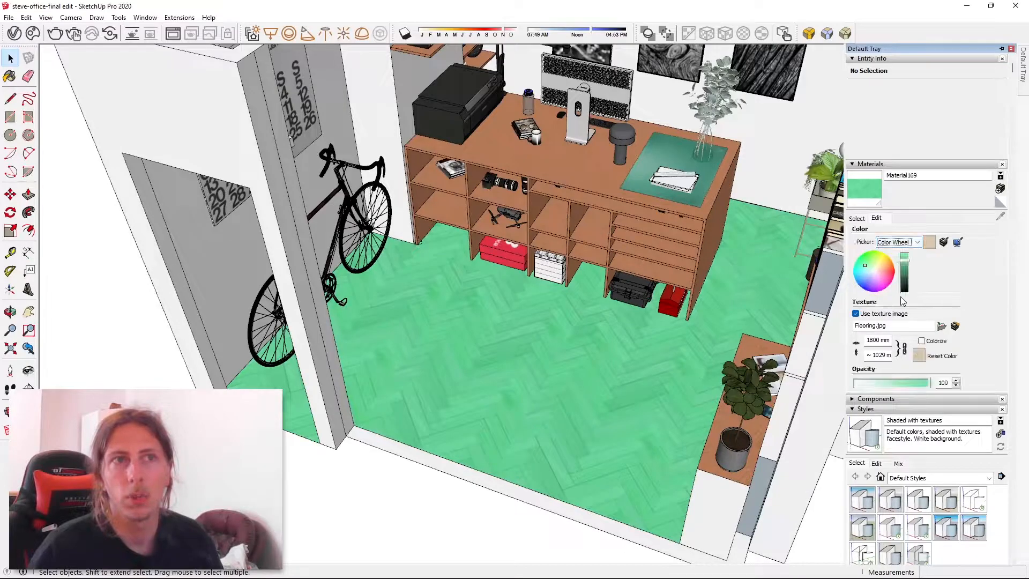
{"action": "left_click", "coordinate": [917, 243]}
{"action": "left_click", "coordinate": [904, 260]}
- Darken the green flooring to saturation 42 and lightness 45, and reset the material's colour to the original
{"action": "left_click_drag", "start_coordinate": [881, 272], "coordinate": [892, 287]}
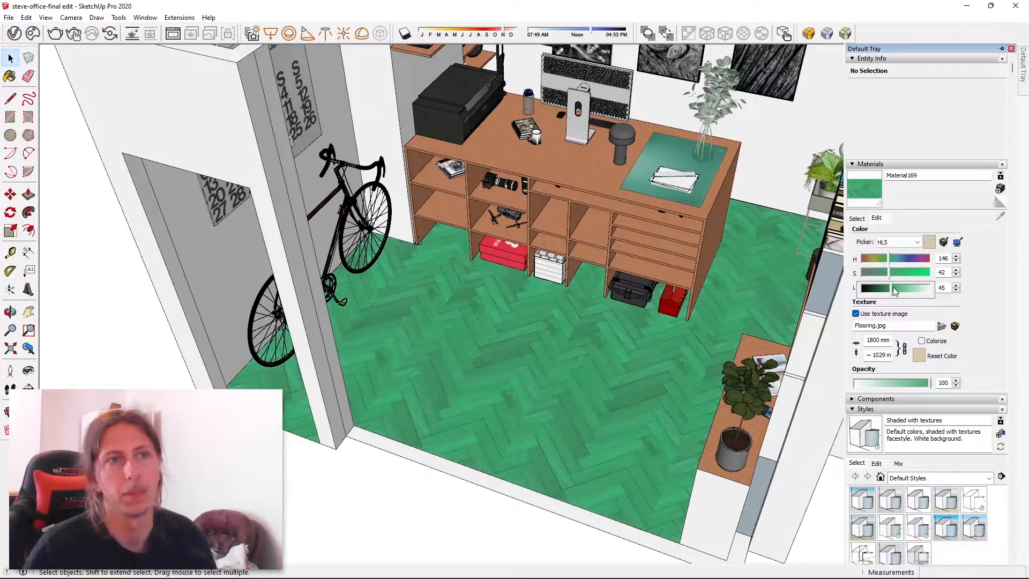
{"action": "left_click", "coordinate": [928, 357]}
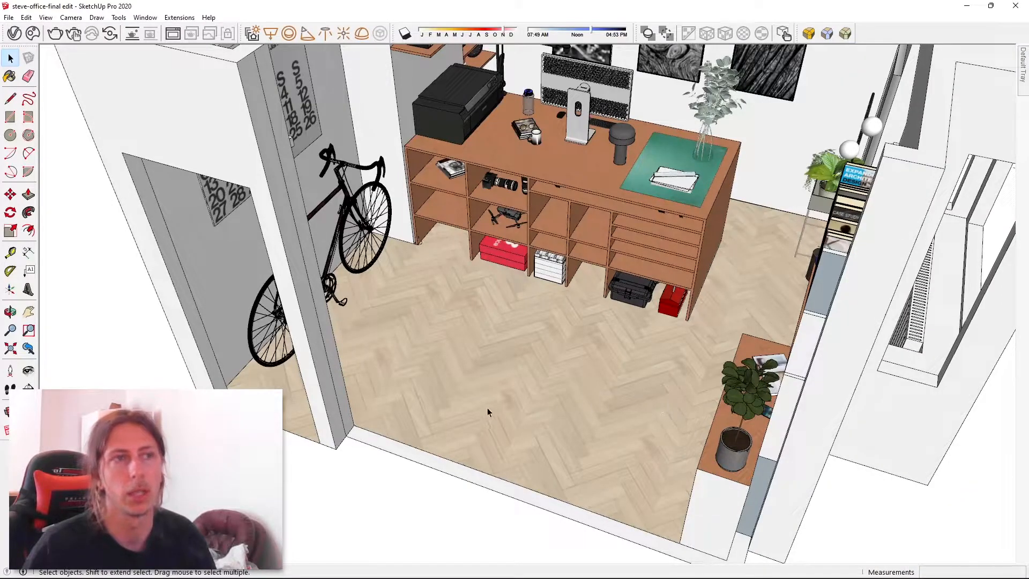
- Tint the flooring material light green with hue 117 and turn on Colorize
{"action": "left_click", "coordinate": [921, 341]}
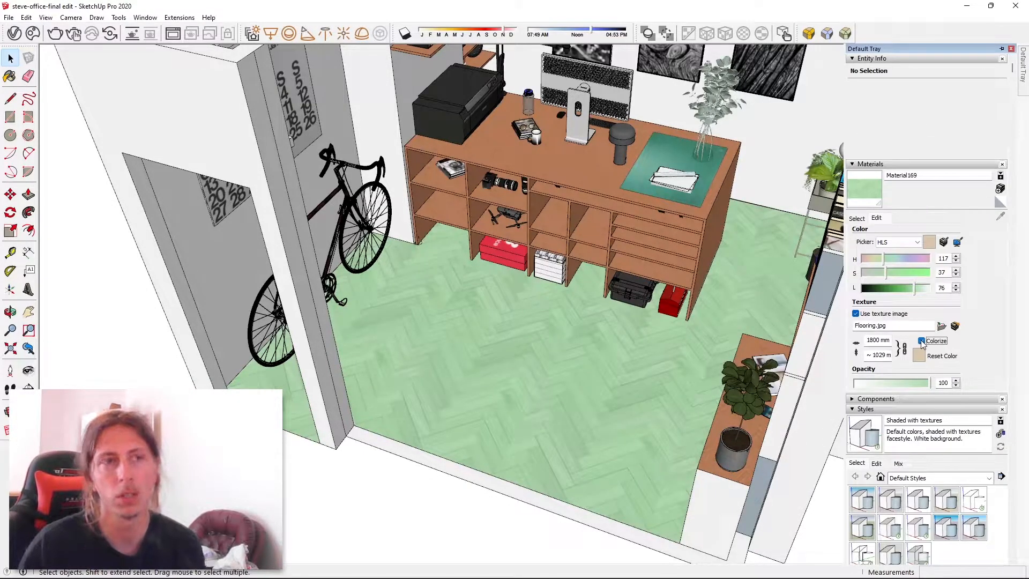
- Tint the flooring material blue with hue 215, saturation 40 and lightness 73, and reset its colour to the original image colour
{"action": "left_click", "coordinate": [902, 258]}
{"action": "left_click", "coordinate": [905, 272]}
{"action": "left_click", "coordinate": [889, 272]}
{"action": "left_click", "coordinate": [900, 289]}
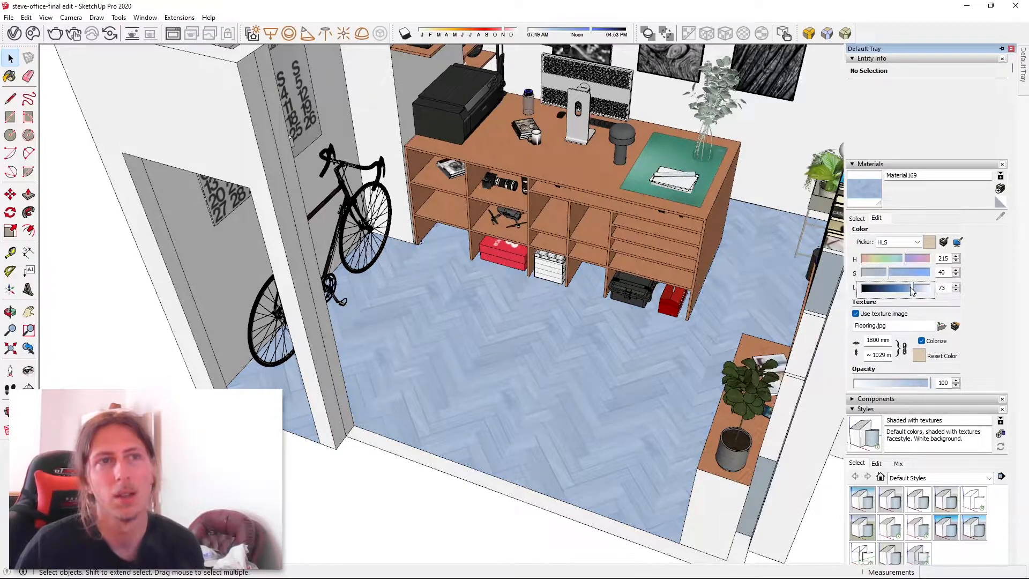
{"action": "left_click", "coordinate": [920, 356]}
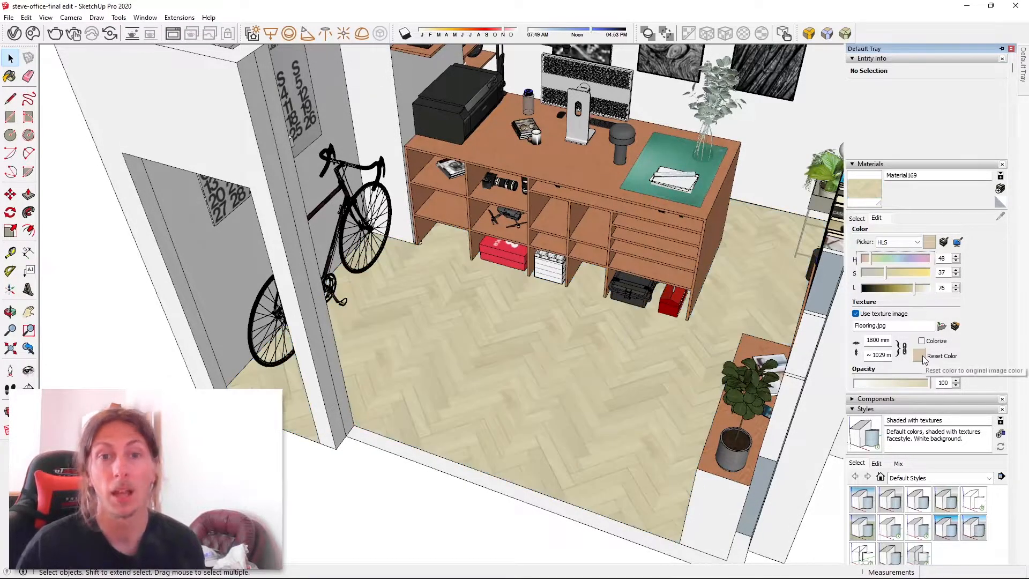
- Lower the flooring material's opacity to 58 and restore it to 100
{"action": "left_click", "coordinate": [898, 382]}
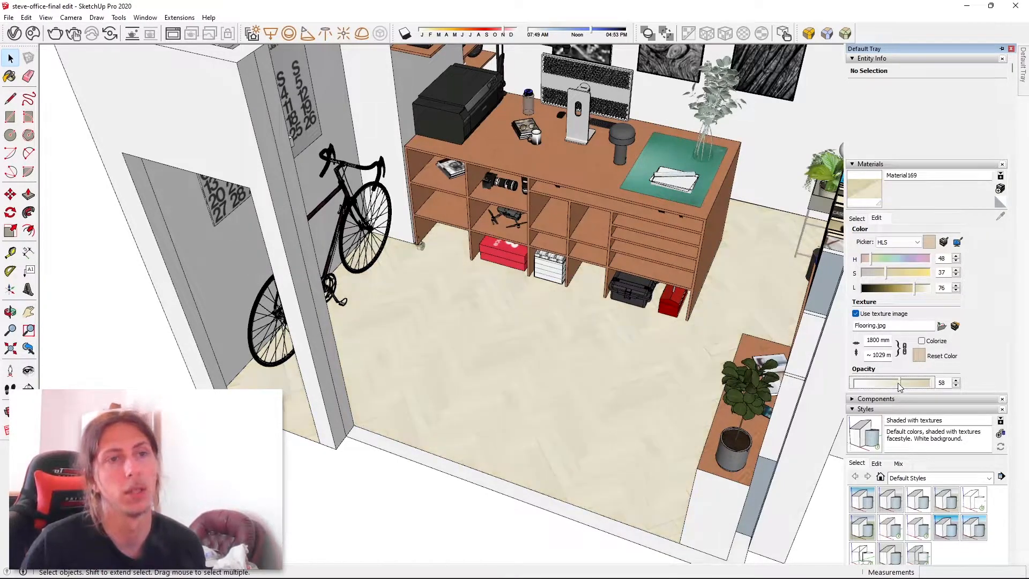
{"action": "left_click_drag", "start_coordinate": [912, 385], "coordinate": [938, 382]}
{"action": "middle_click_drag", "start_coordinate": [838, 170], "coordinate": [786, 215]}
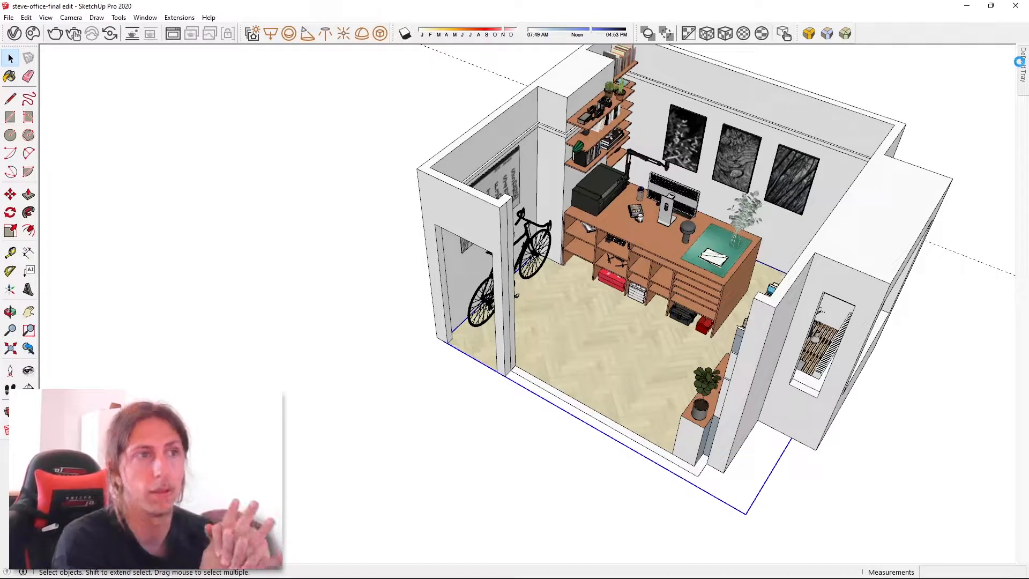
{"action": "mouse_move", "coordinate": [1022, 66]}
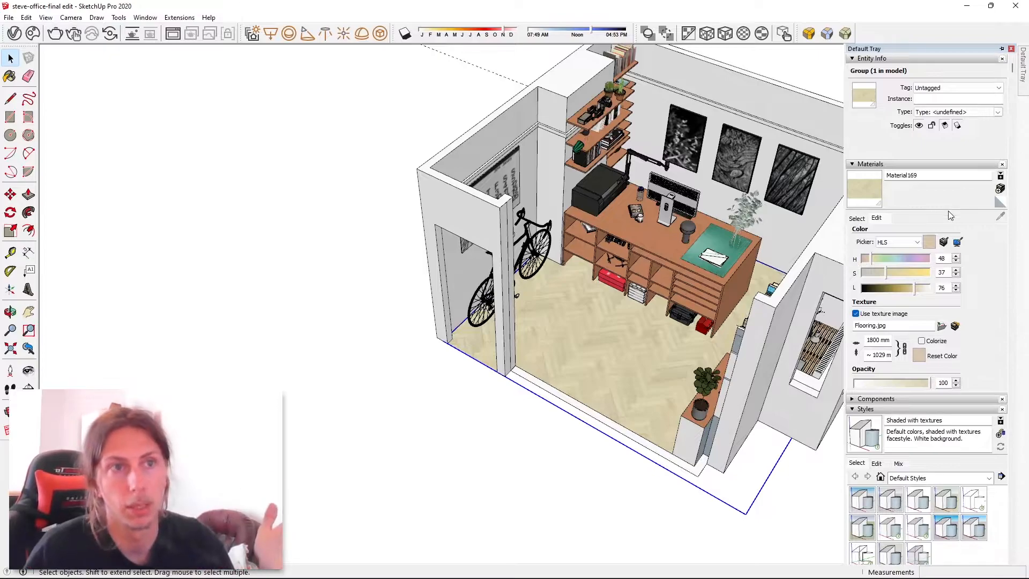
{"action": "left_click", "coordinate": [921, 357]}
{"action": "middle_click_drag", "start_coordinate": [675, 251], "coordinate": [733, 217]}
{"action": "scroll", "coordinate": [724, 221], "scroll_direction": "up", "scroll_amount": 2}
{"action": "scroll", "coordinate": [733, 216], "scroll_direction": "down", "scroll_amount": 5}
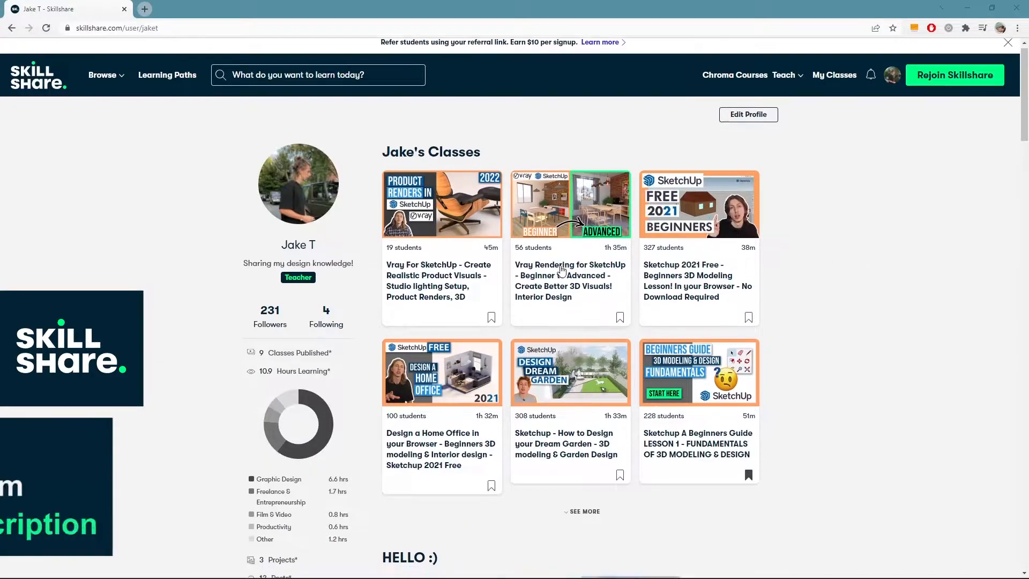
- In the browser, find the "Vray Rendering for SketchUp - Beginner to Advanced" class on the Skillshare teacher profile and open it
{"action": "scroll", "coordinate": [562, 269], "scroll_direction": "down", "scroll_amount": 15}
{"action": "scroll", "coordinate": [562, 255], "scroll_direction": "down", "scroll_amount": 2}
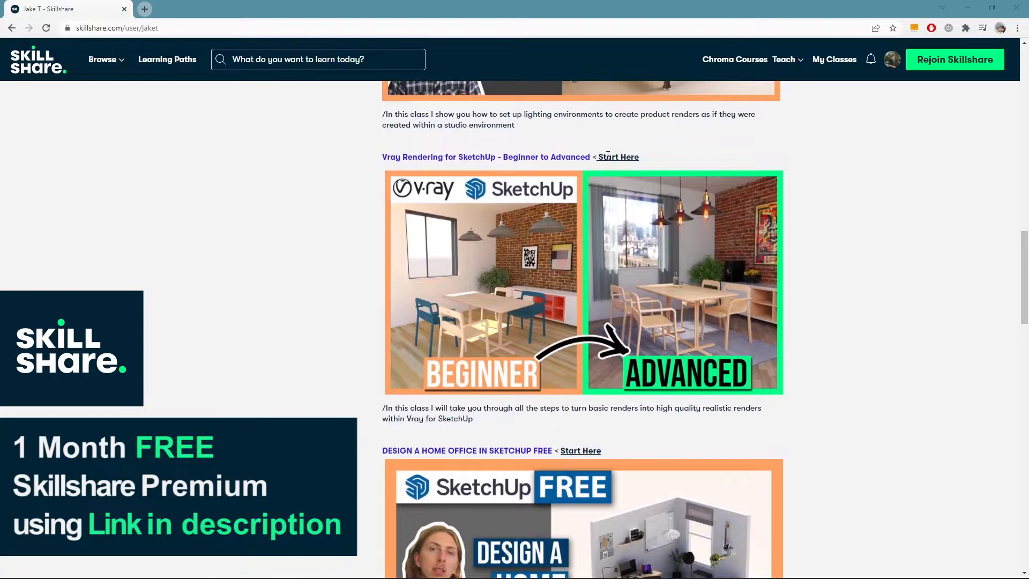
{"action": "left_click", "coordinate": [551, 158]}
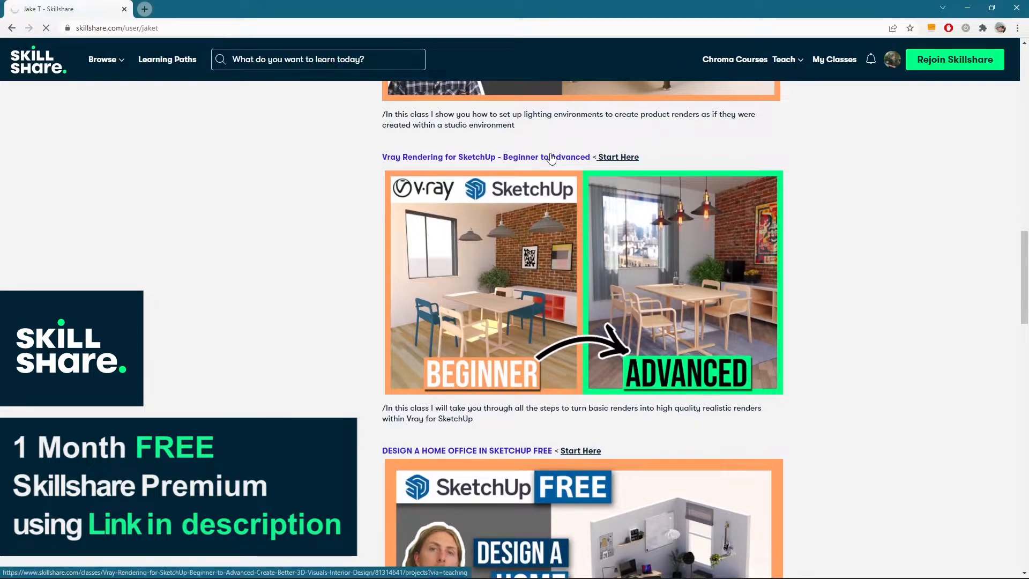